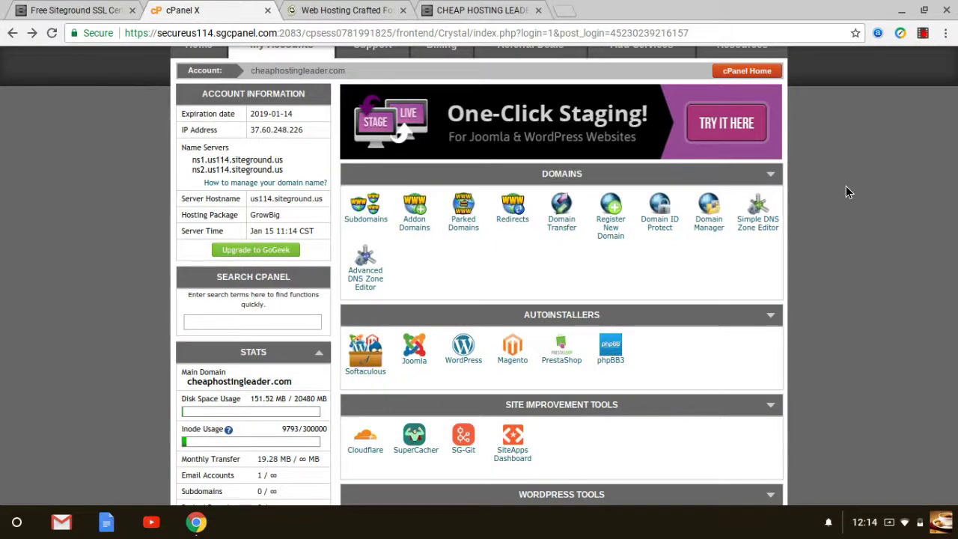
Step: Switch to the SiteGround hosting page listing StartUp, GrowBig and GoGeek at $3.95, $5.95 and $11.95
scroll(846, 187, "up", 2)
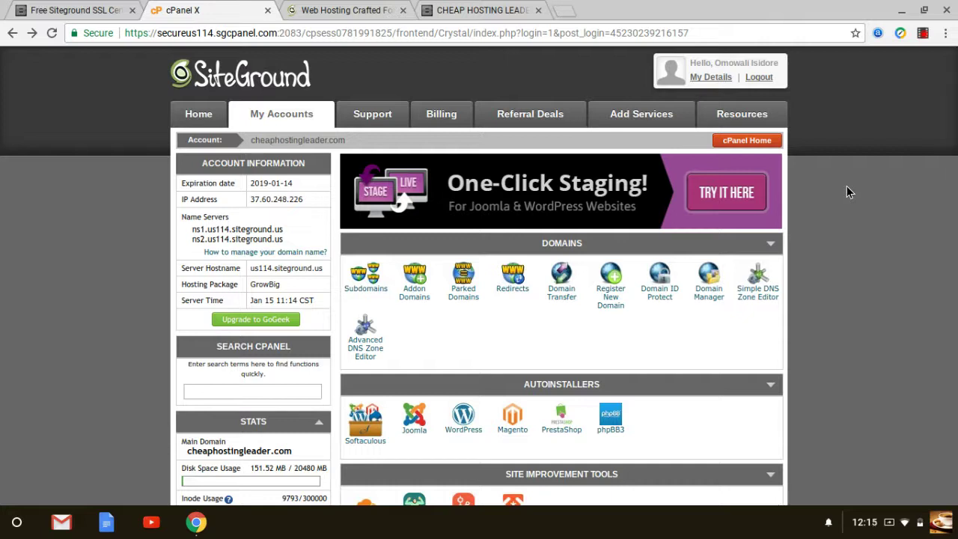
scroll(853, 195, "down", 1)
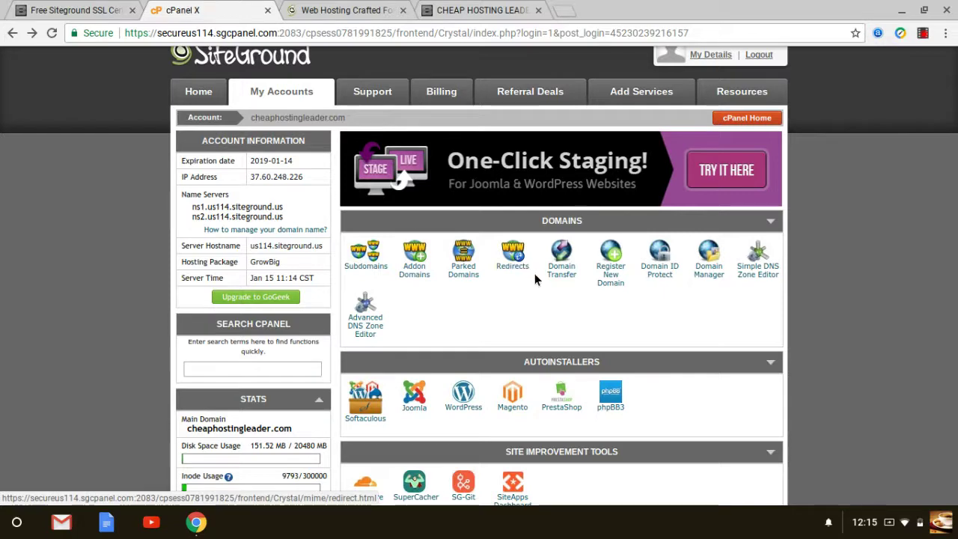
scroll(556, 277, "down", 3)
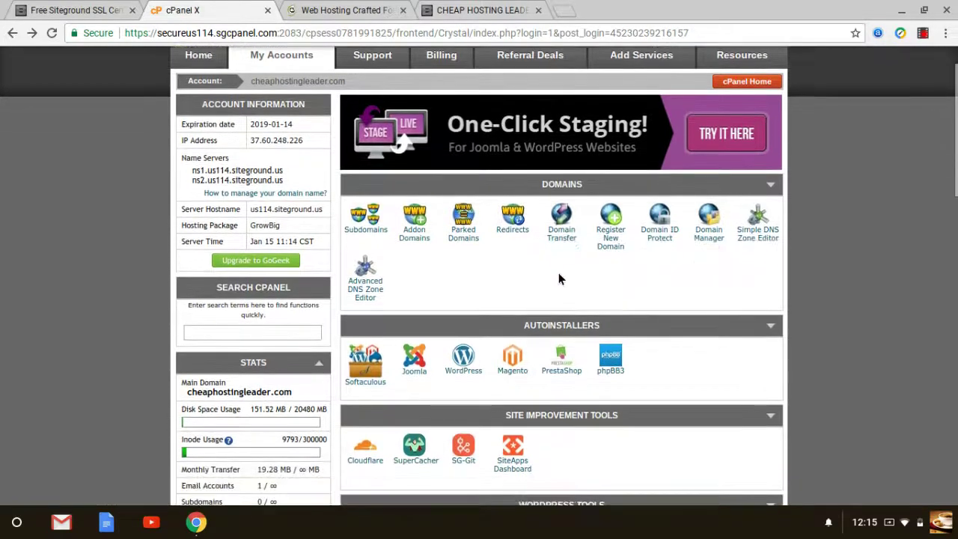
scroll(561, 278, "down", 4)
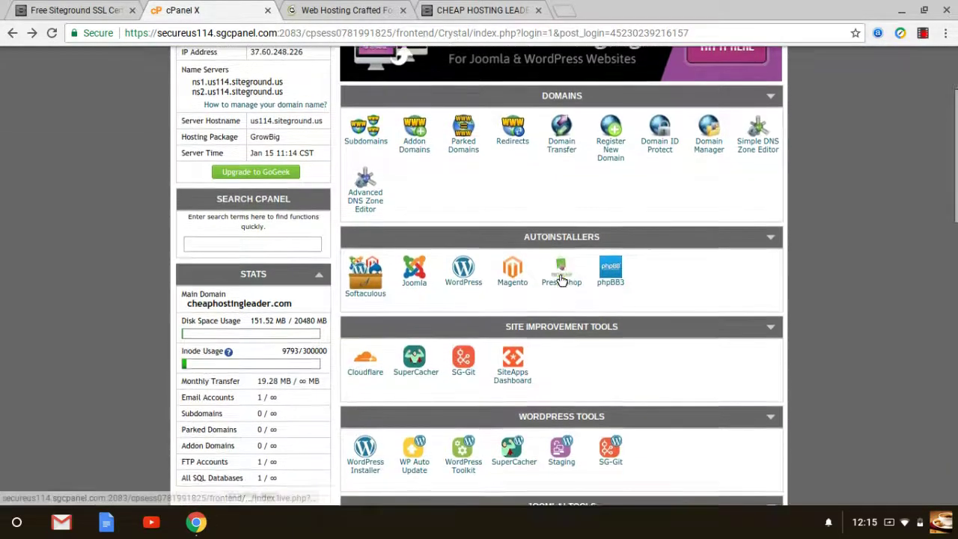
scroll(565, 280, "down", 4)
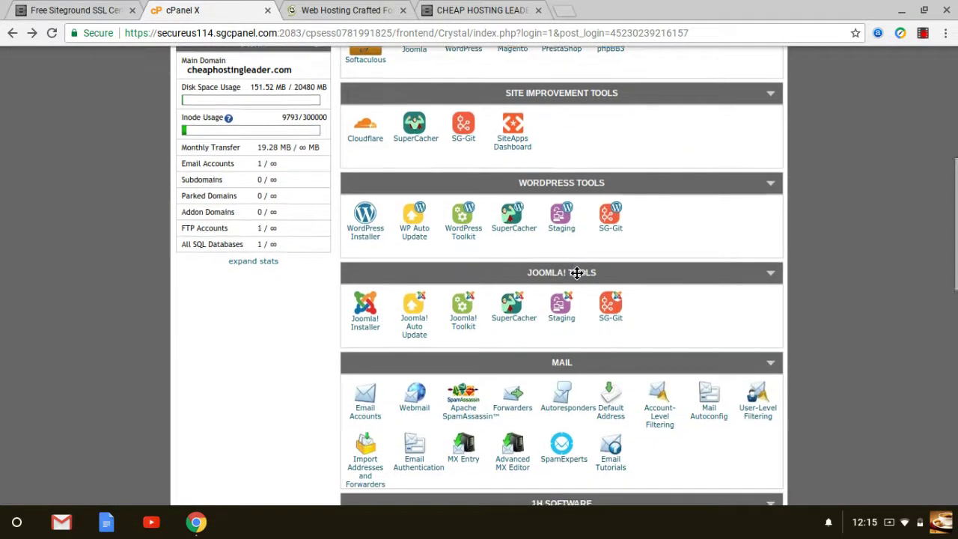
scroll(573, 271, "down", 1)
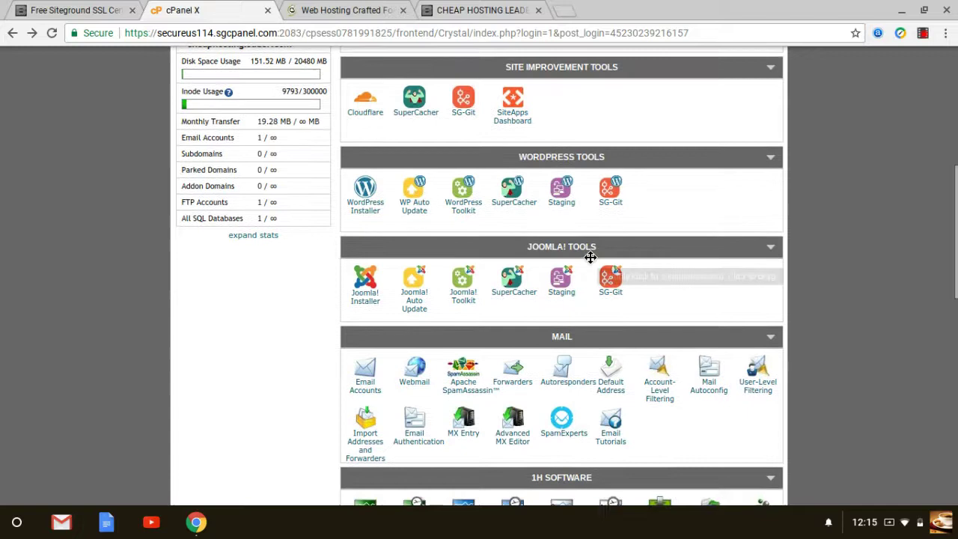
scroll(591, 259, "down", 2)
scroll(592, 258, "down", 2)
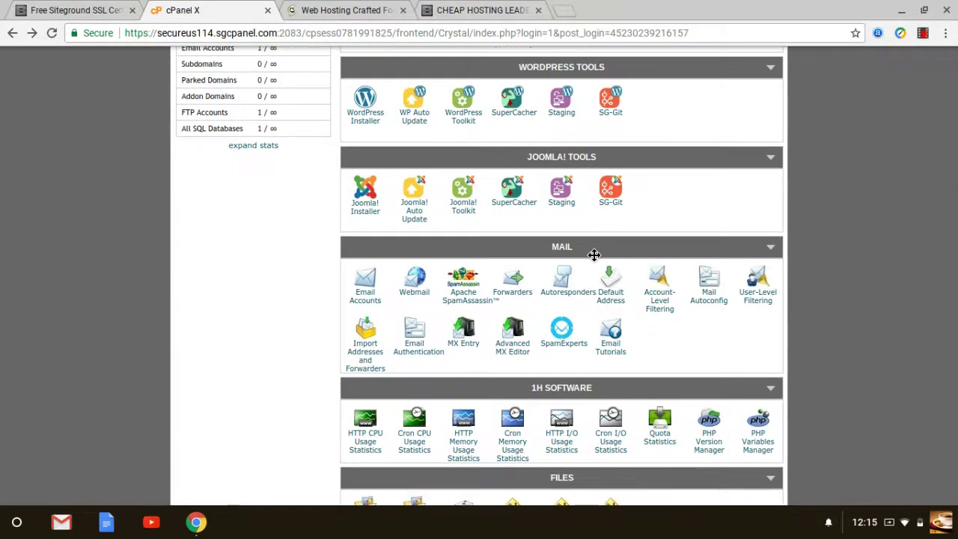
scroll(652, 250, "down", 1)
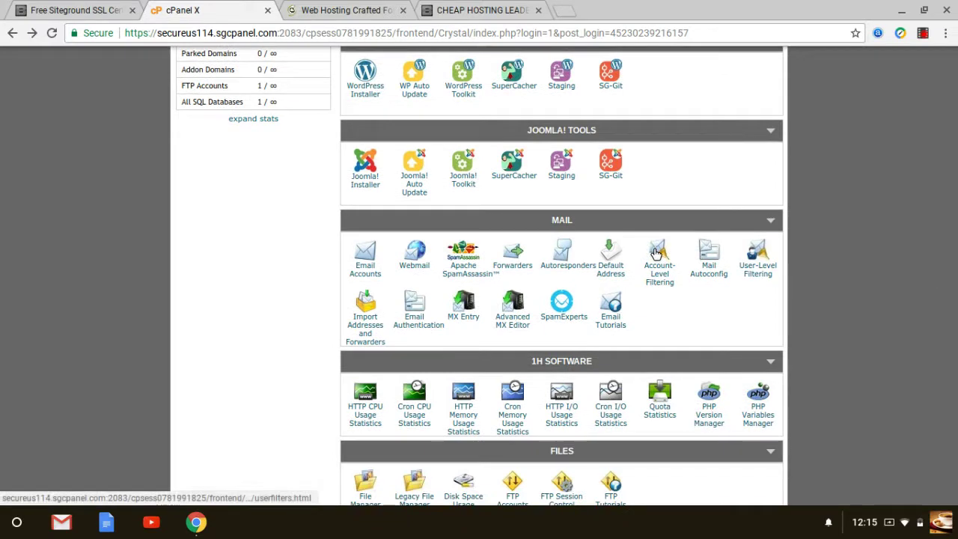
scroll(685, 276, "down", 1)
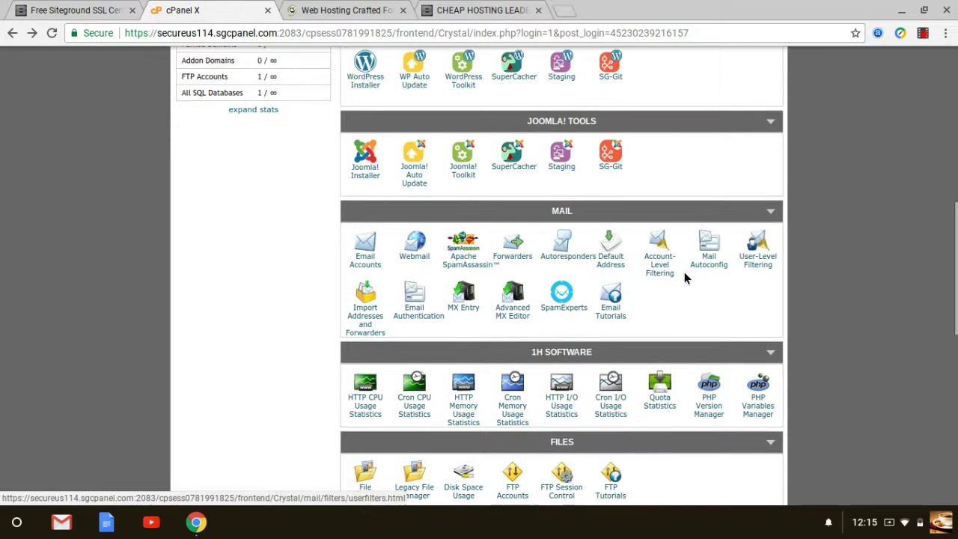
scroll(686, 273, "down", 3)
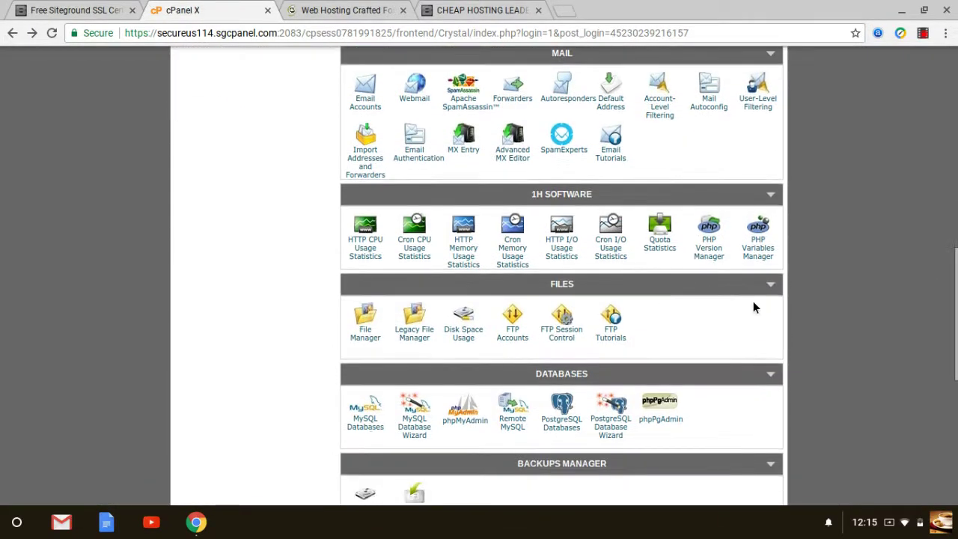
scroll(816, 326, "up", 5)
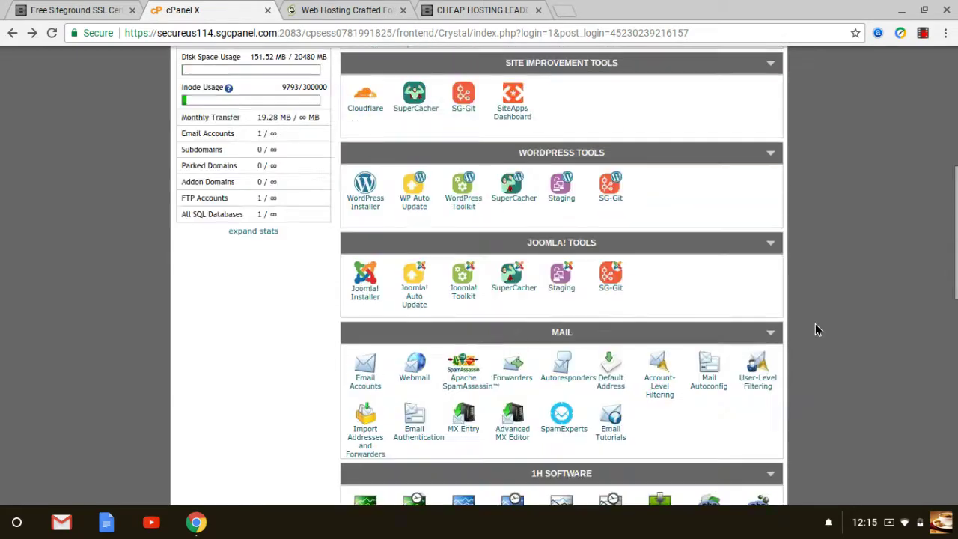
scroll(817, 325, "up", 3)
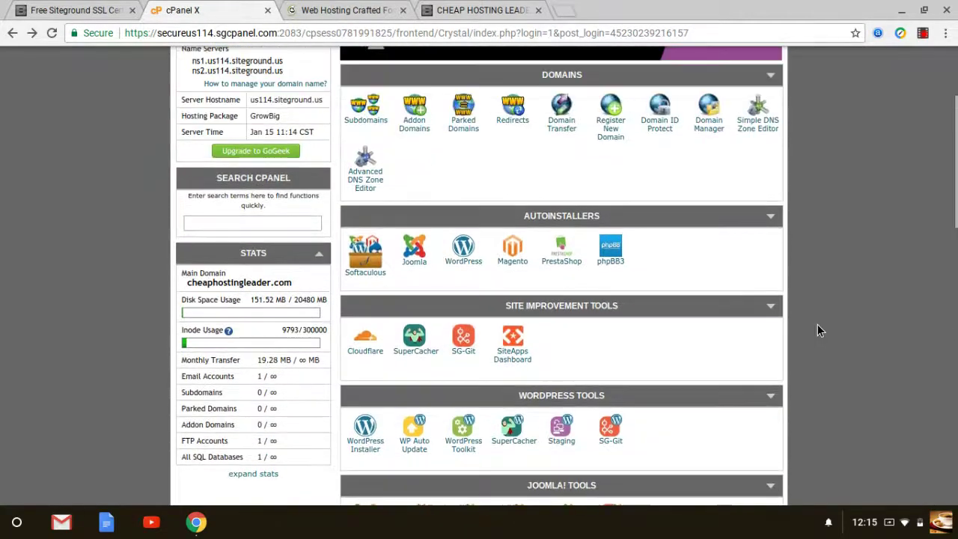
scroll(818, 327, "up", 1)
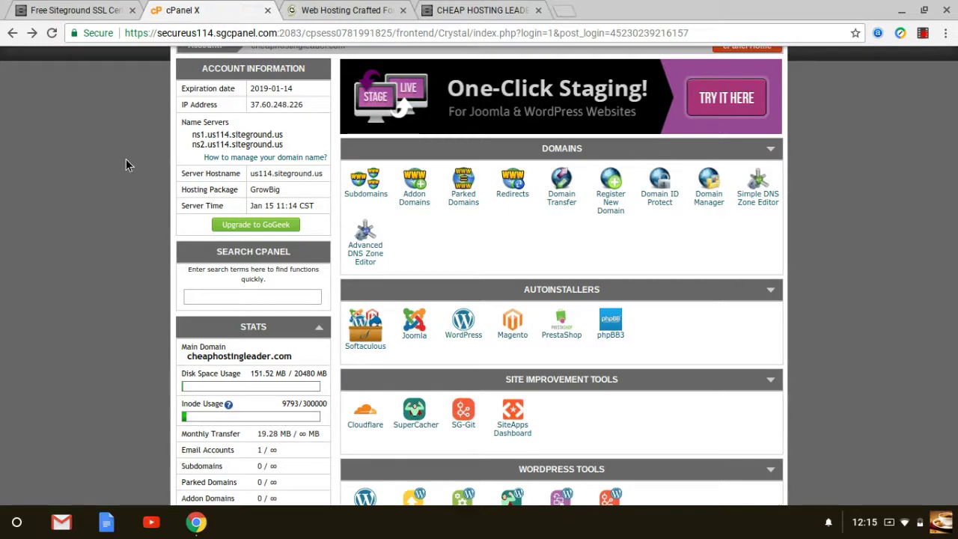
left_click(333, 11)
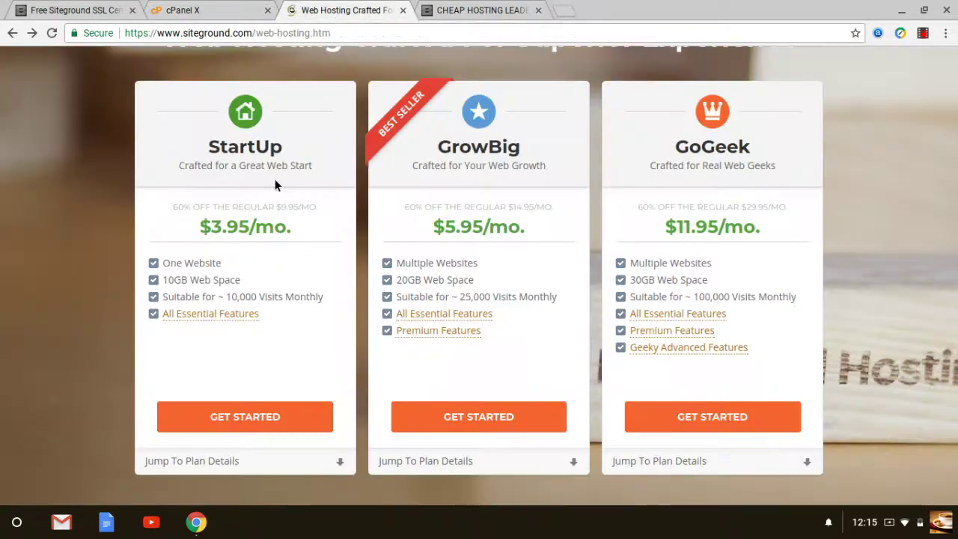
scroll(149, 181, "up", 1)
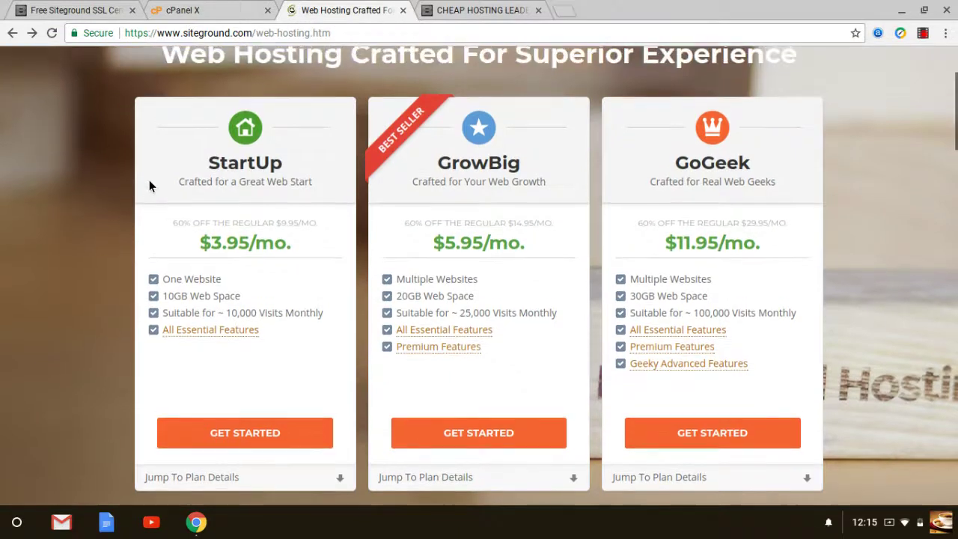
scroll(149, 186, "up", 1)
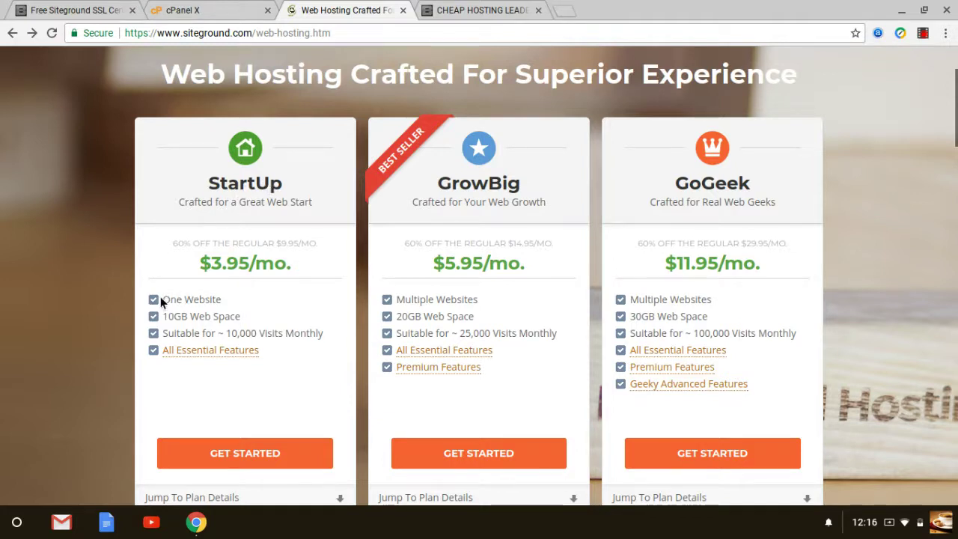
Step: Highlight StartUp's One Website limit and GrowBig's Multiple Websites feature to compare the plans
left_click_drag(163, 299, 204, 298)
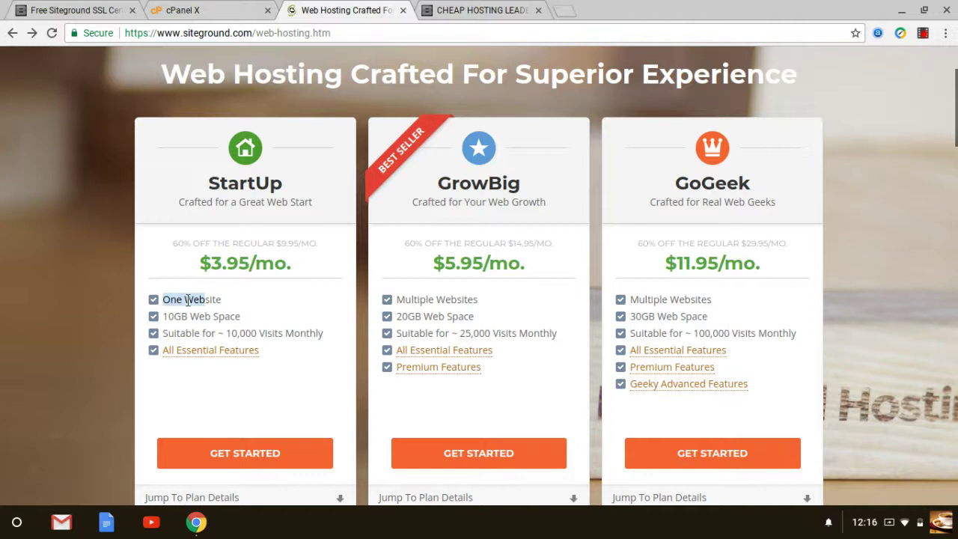
left_click_drag(163, 299, 224, 301)
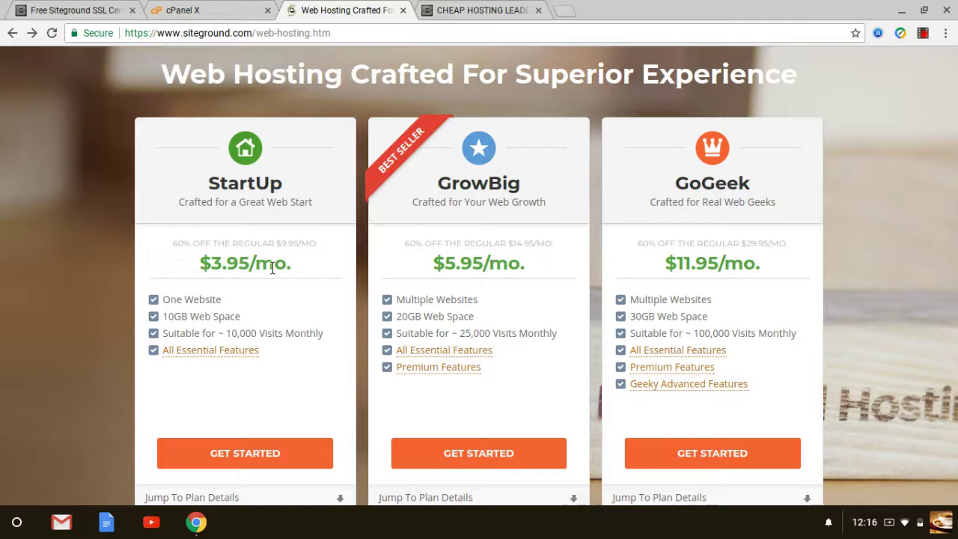
mouse_move(235, 352)
left_click_drag(398, 299, 473, 299)
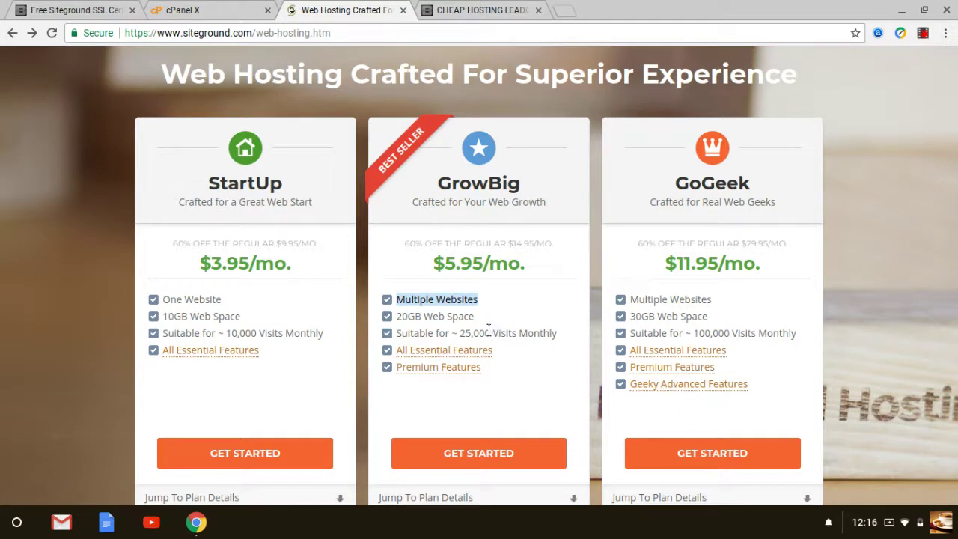
mouse_move(467, 350)
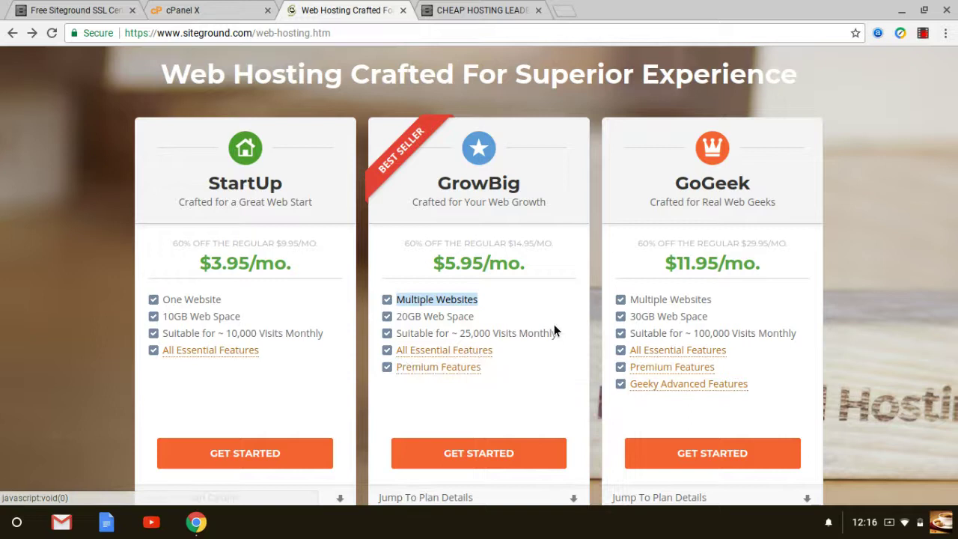
scroll(554, 324, "down", 1)
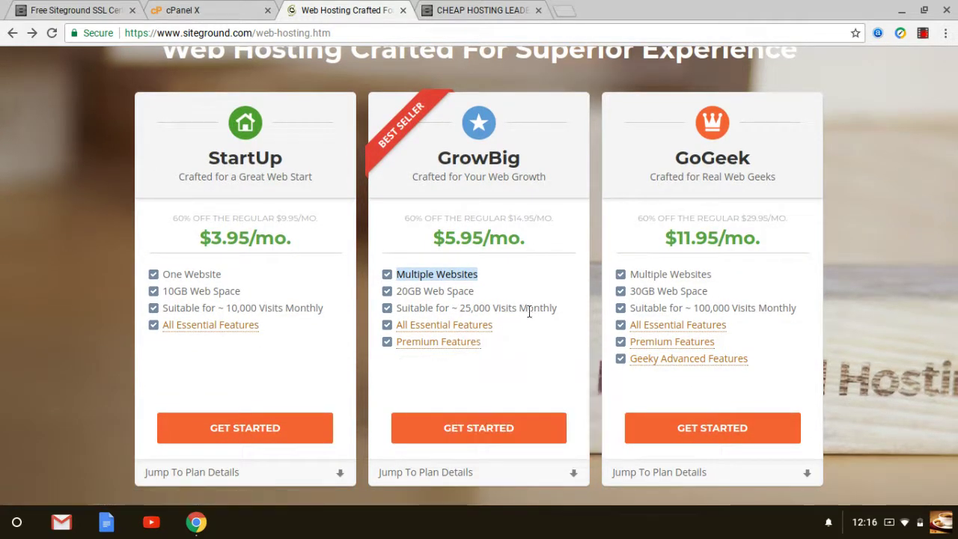
scroll(537, 337, "down", 1)
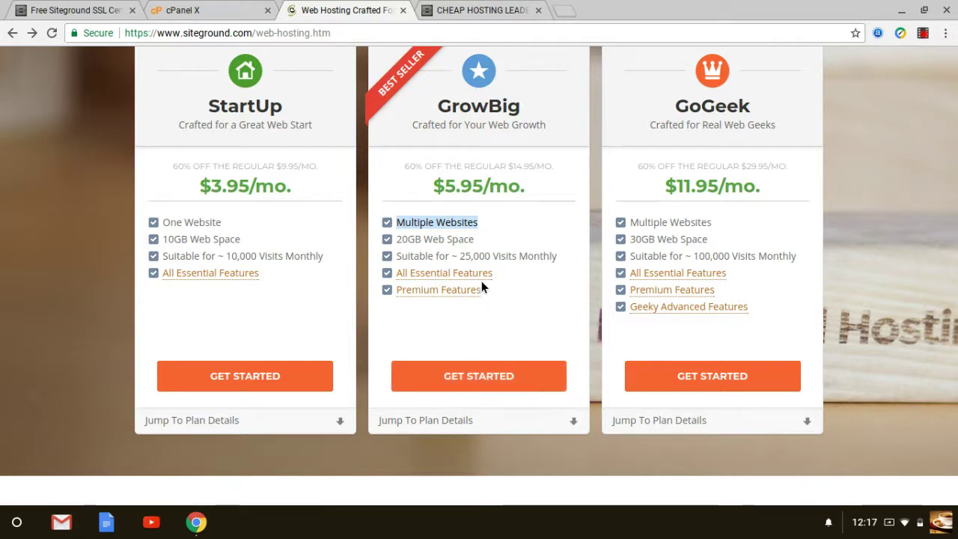
left_click(208, 14)
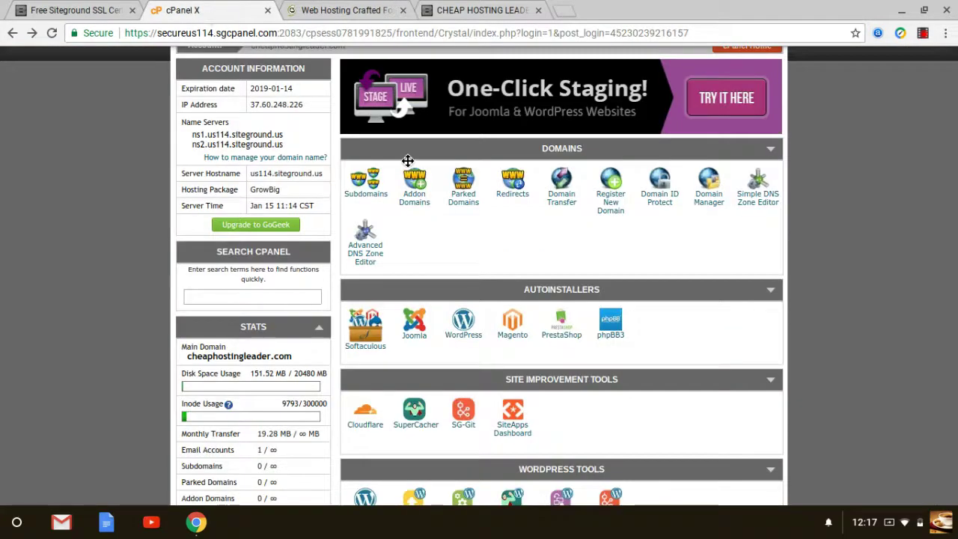
scroll(494, 195, "up", 2)
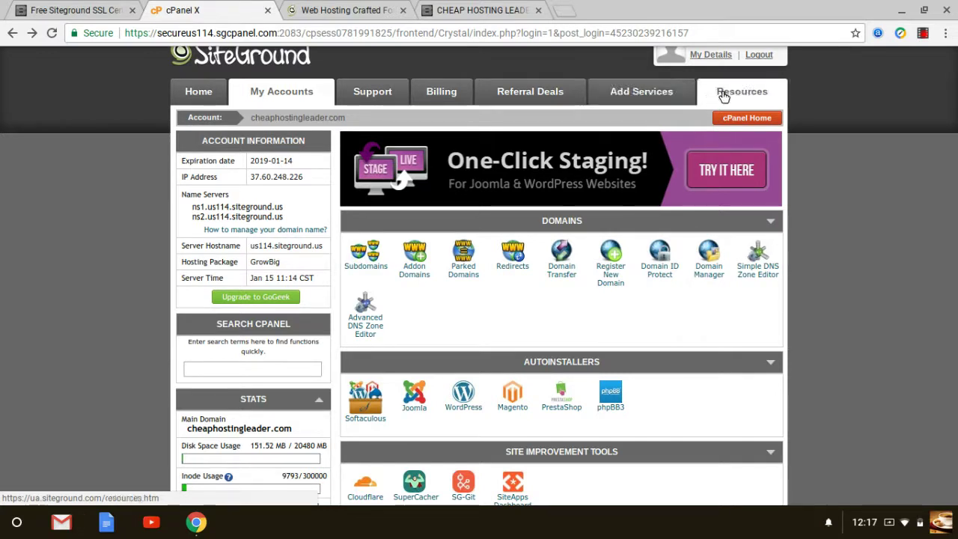
scroll(592, 214, "down", 1)
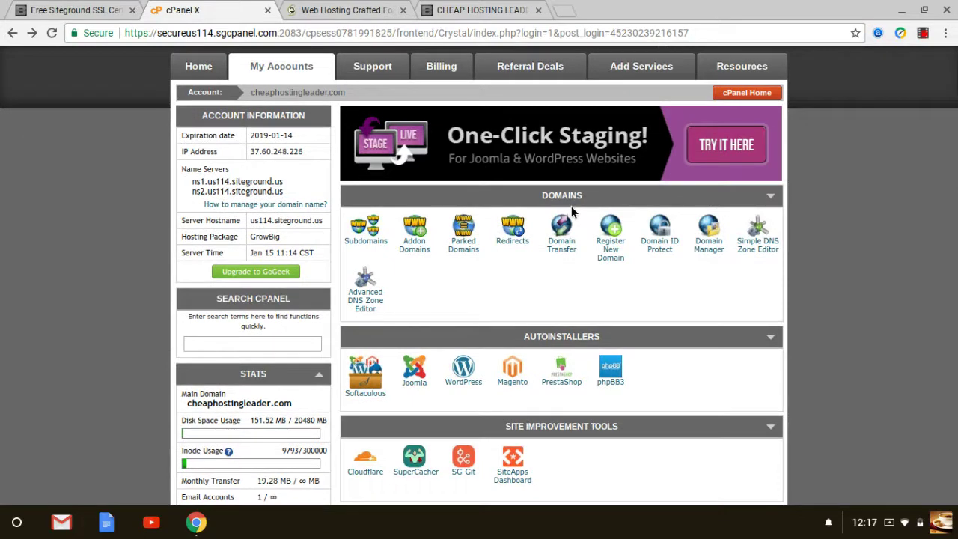
scroll(368, 244, "down", 1)
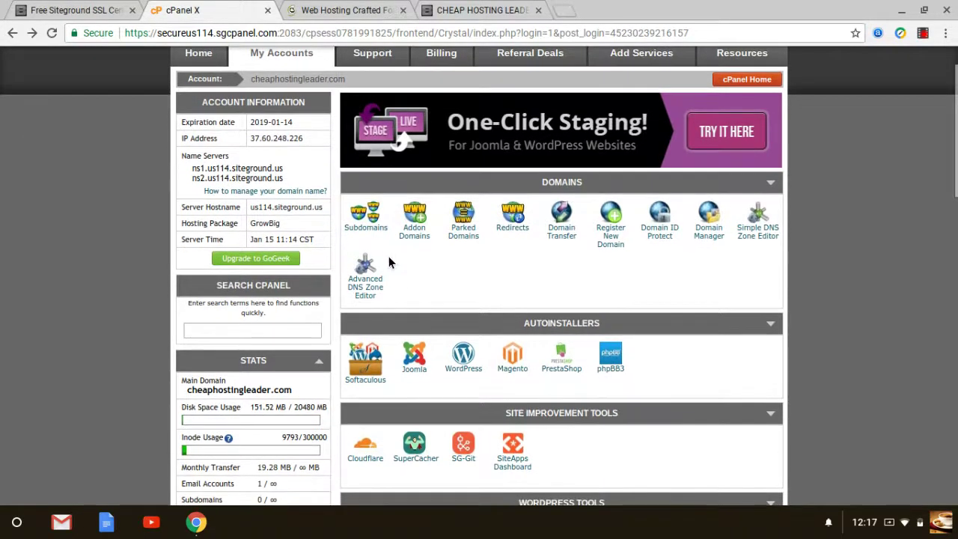
scroll(391, 255, "up", 1)
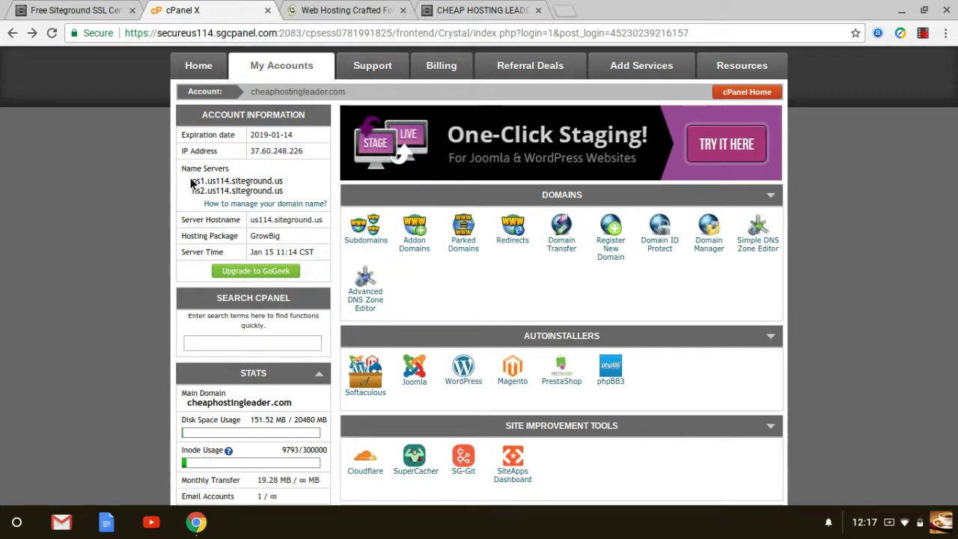
left_click_drag(193, 181, 283, 180)
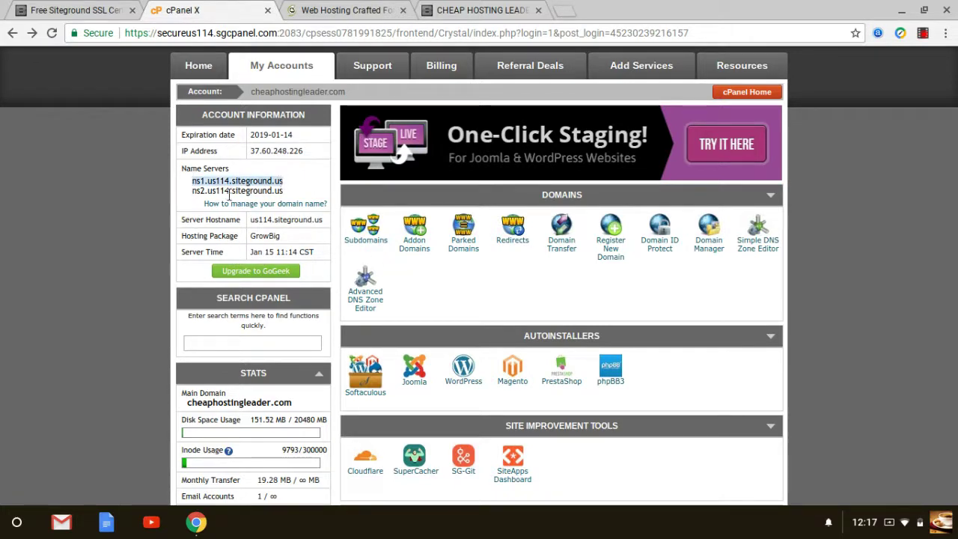
left_click_drag(193, 191, 288, 199)
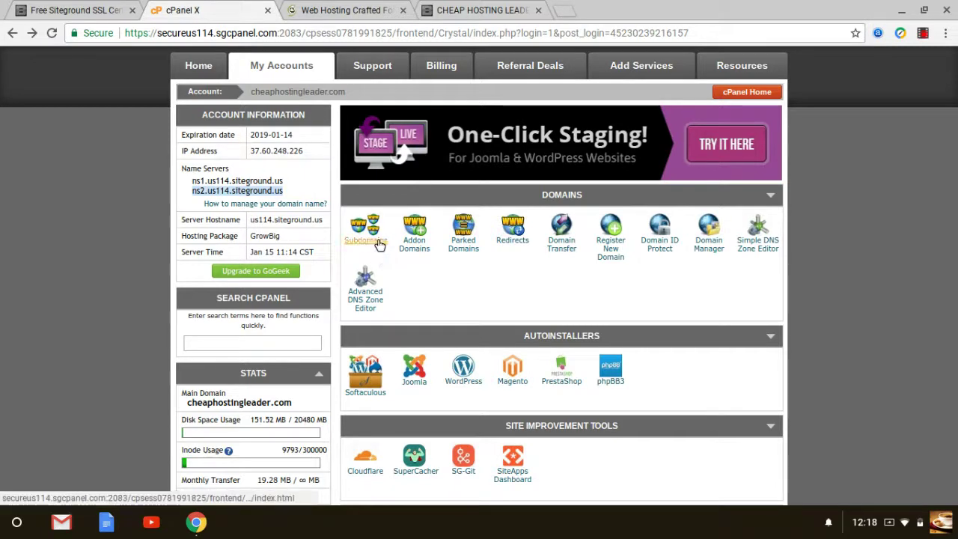
Step: Enter demosite456.com as the addon domain, auto-filling username demosite456 and root public_html/demosite456.com
left_click(416, 251)
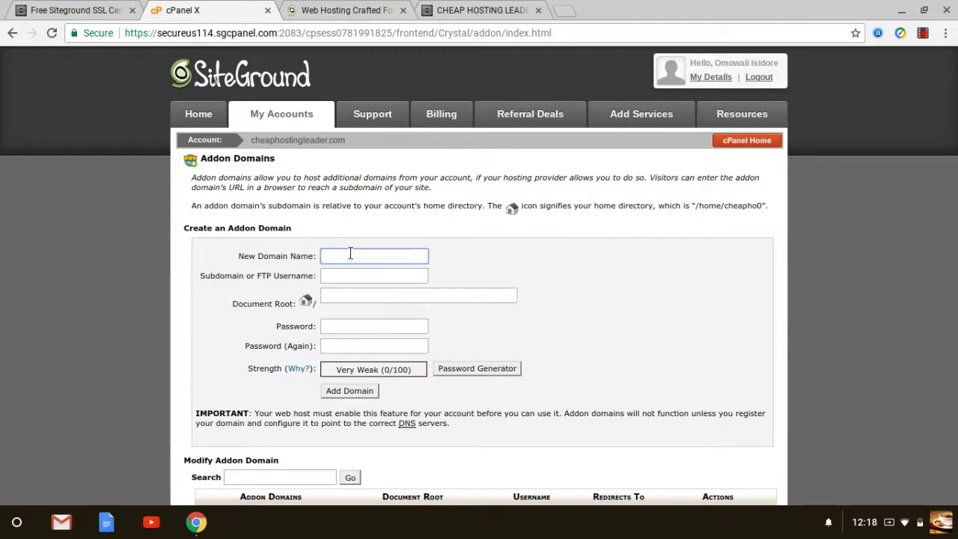
type("de")
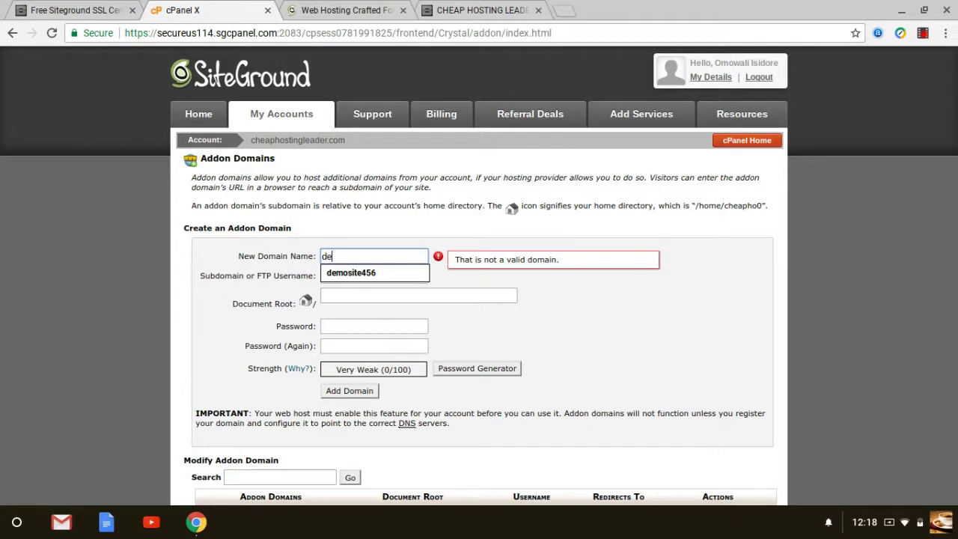
type("mosite456.com")
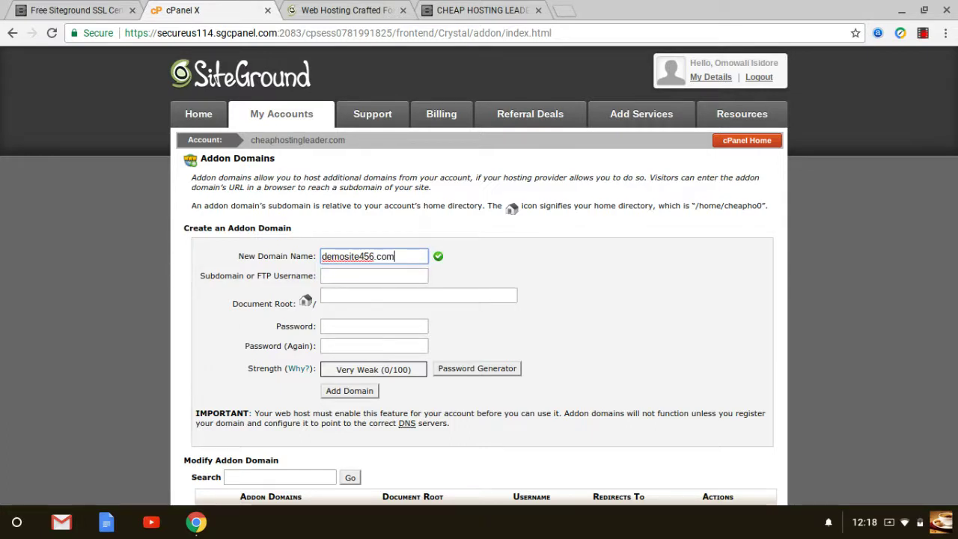
left_click(375, 276)
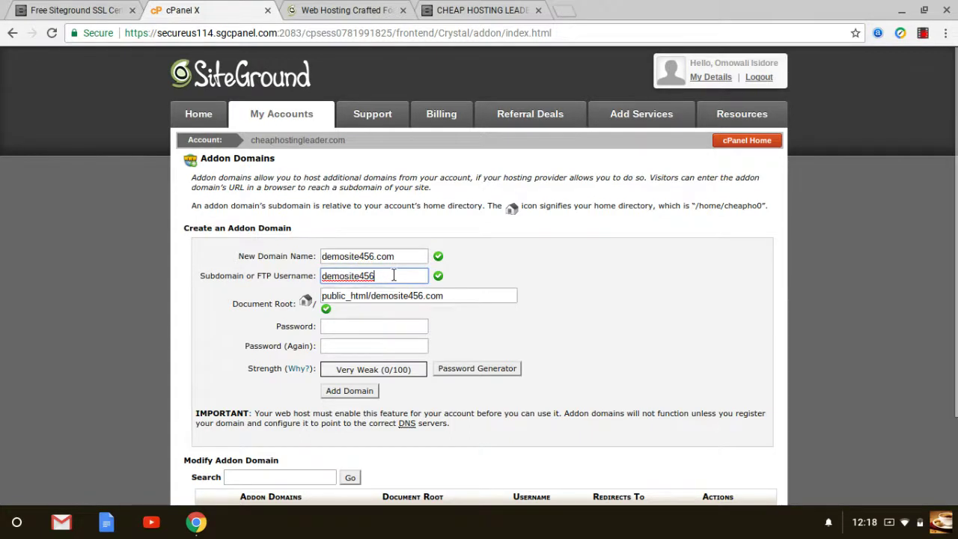
scroll(374, 273, "down", 1)
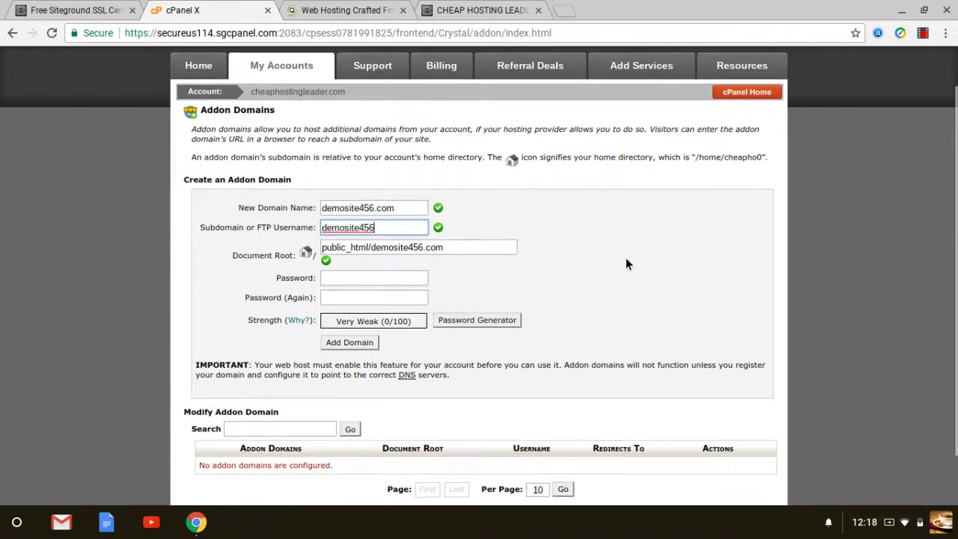
scroll(626, 257, "down", 1)
Step: Enter a very strong password for the addon domain and move to its confirmation box
left_click(427, 239)
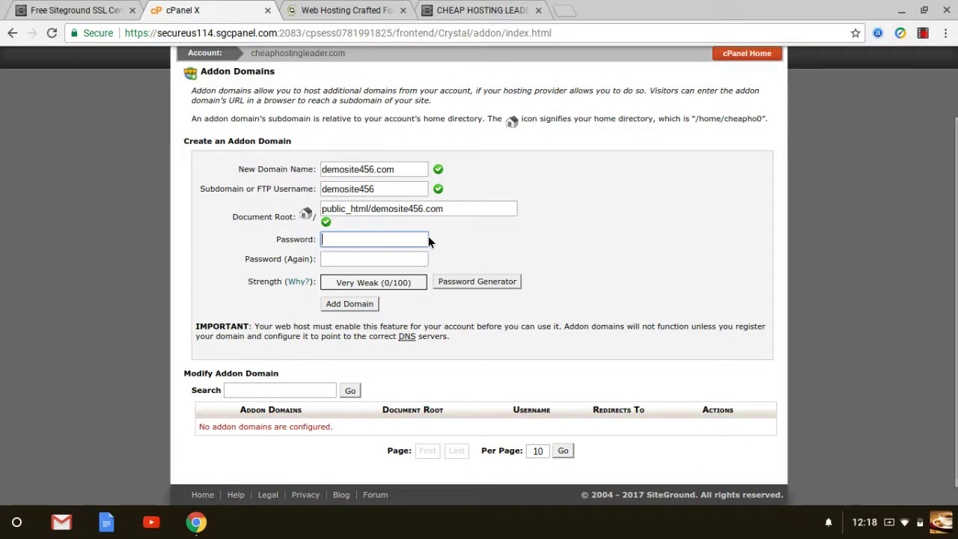
type("*********")
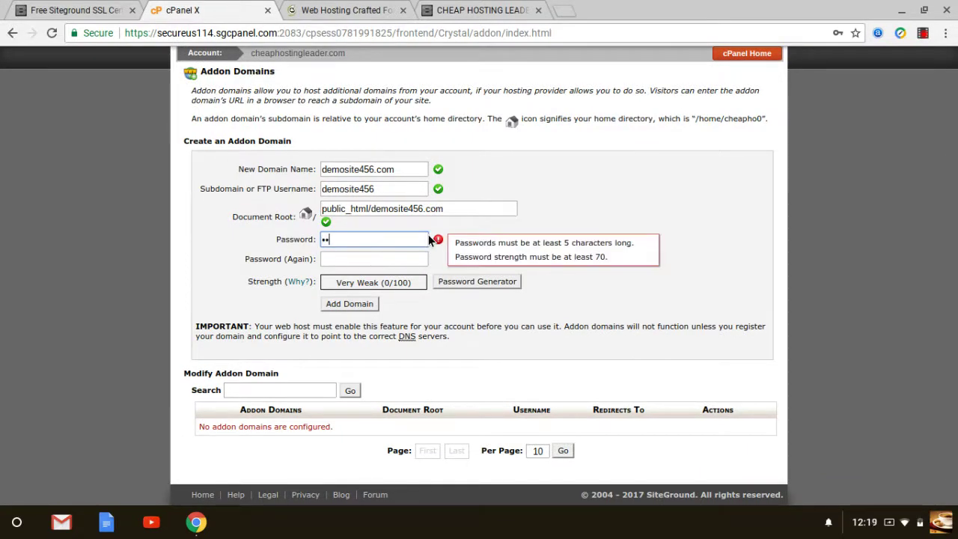
type("***")
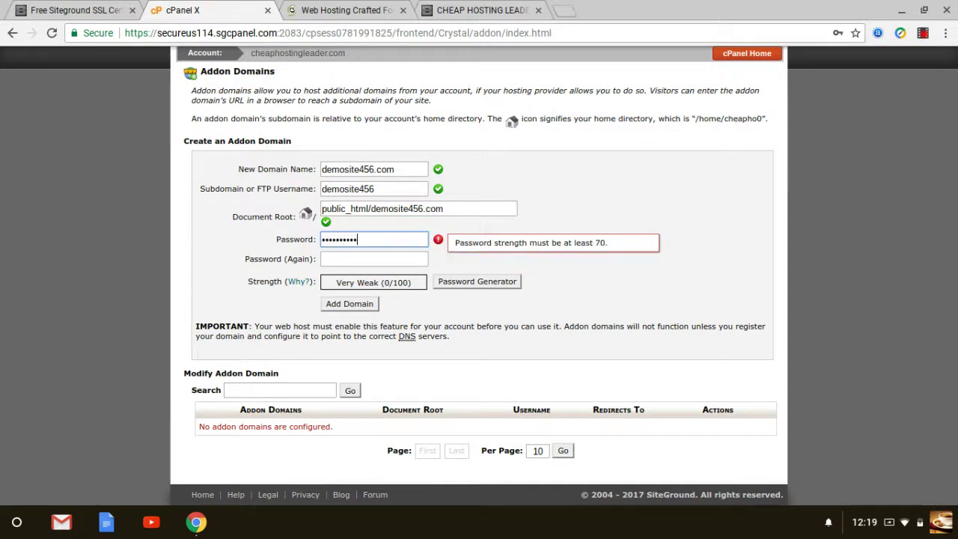
type("**")
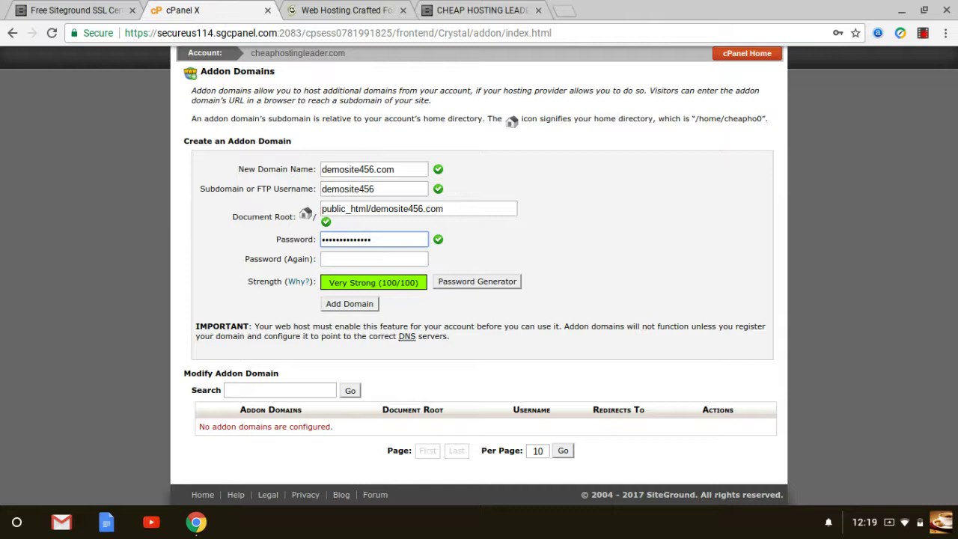
left_click(380, 260)
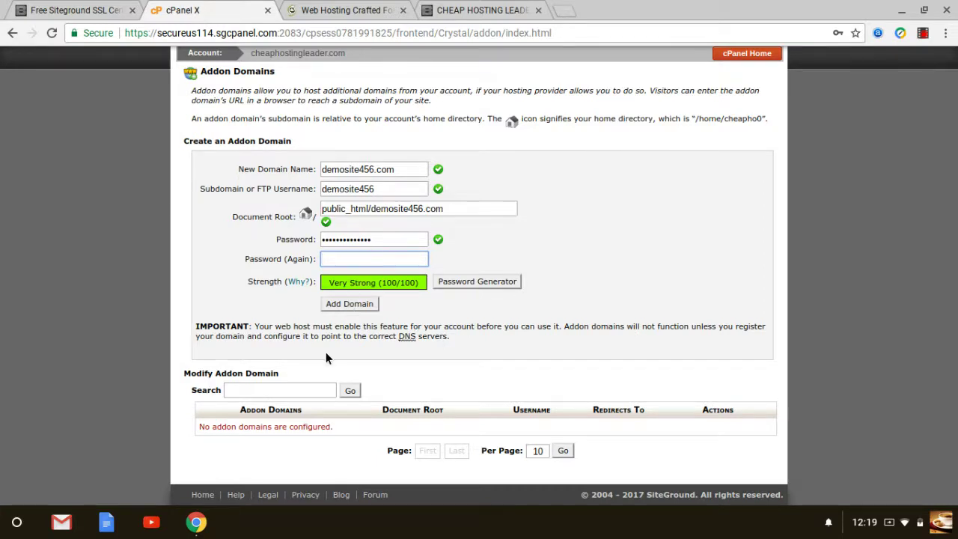
scroll(192, 401, "down", 1)
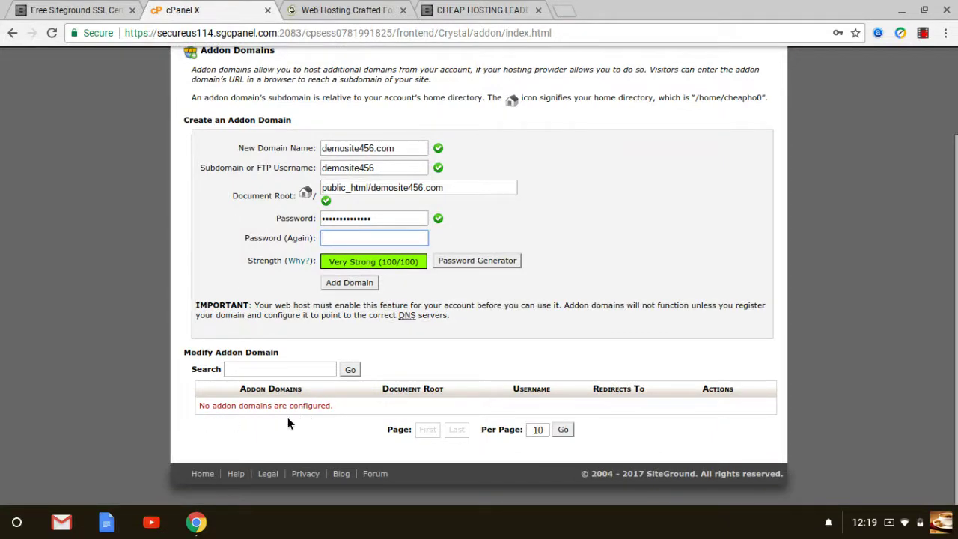
left_click(311, 18)
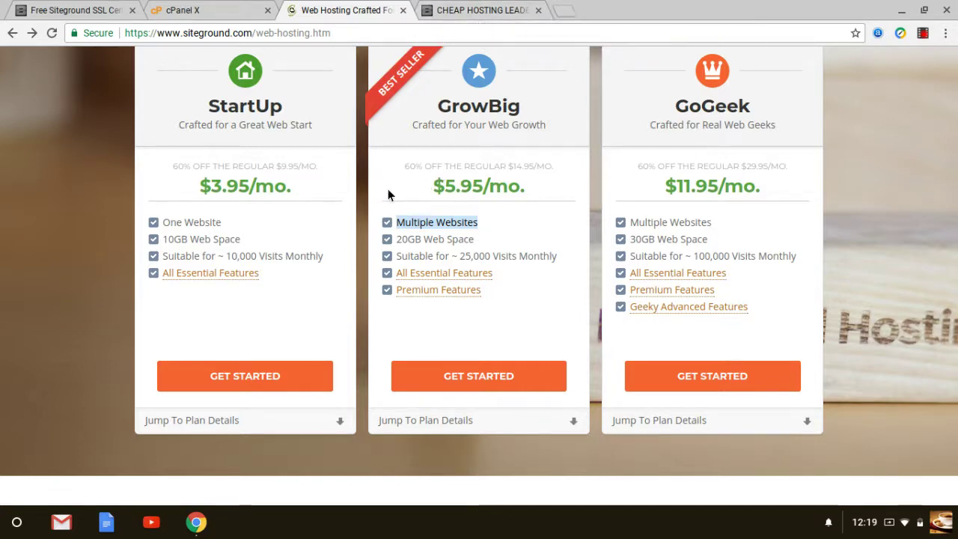
left_click(179, 10)
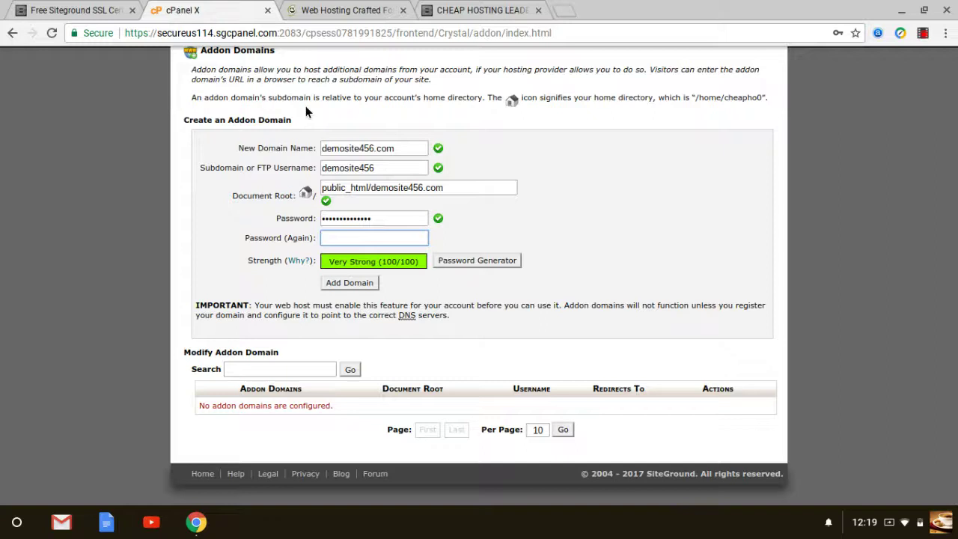
Step: Fill the Subdomains form with support, auto-filling document root public_html/support
left_click(12, 33)
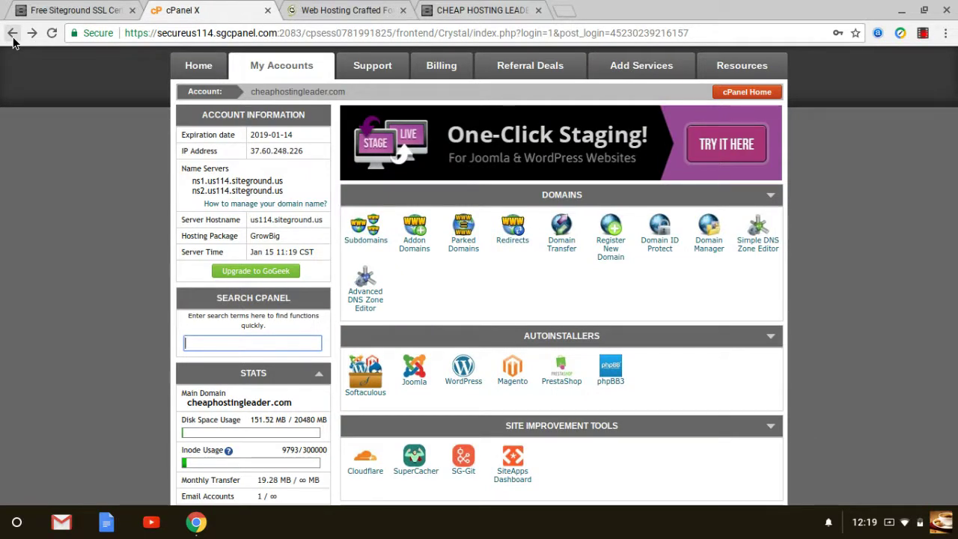
left_click(363, 241)
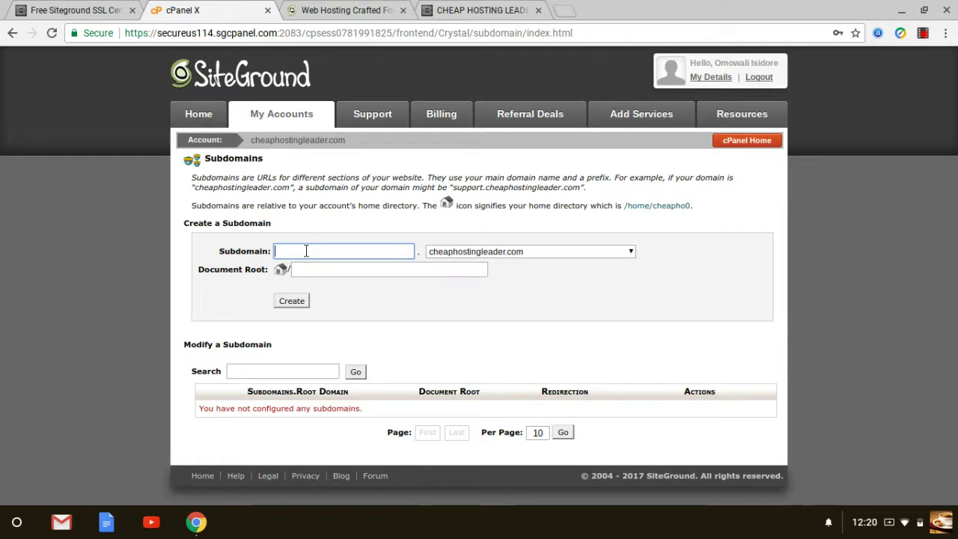
type("support")
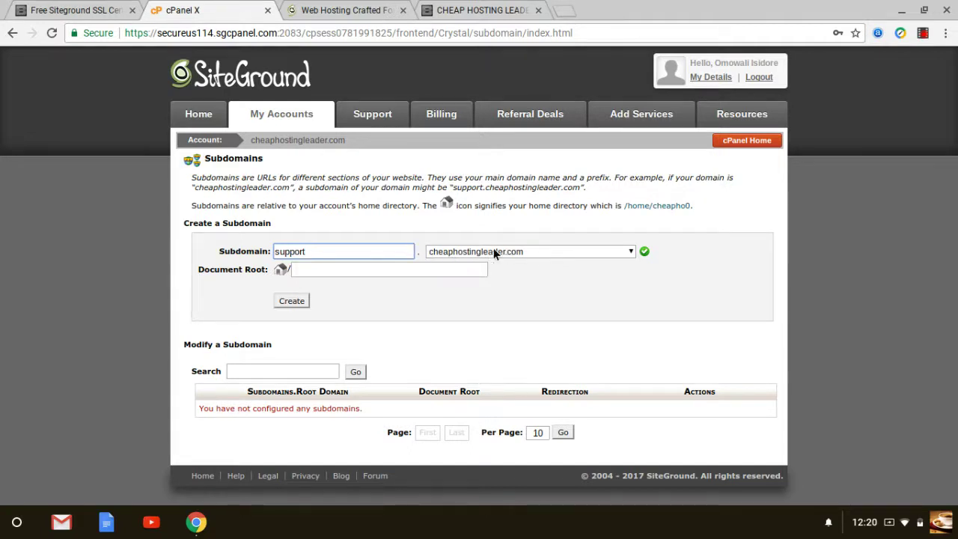
left_click(384, 273)
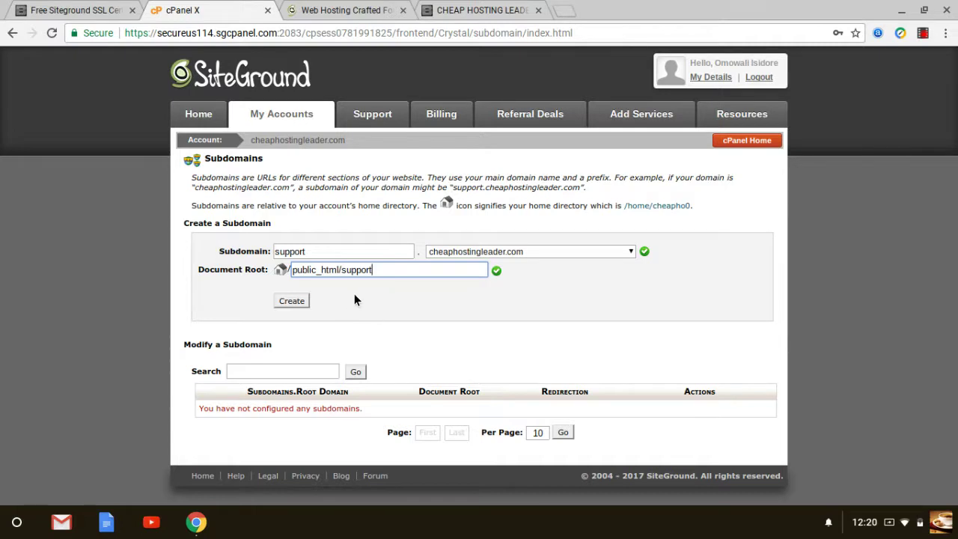
Step: Leave the support subdomain uncreated and return to the cPanel home page
scroll(450, 305, "down", 1)
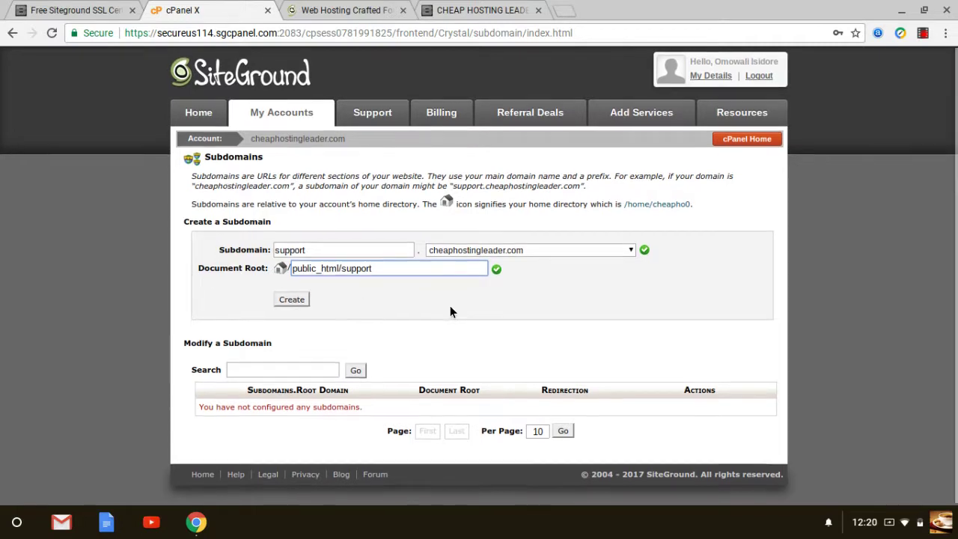
left_click(222, 431)
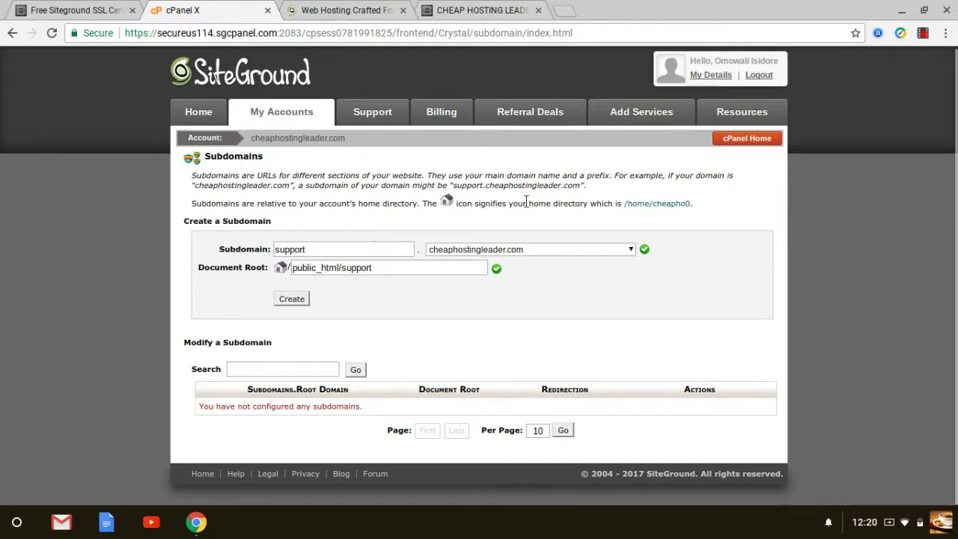
left_click(12, 33)
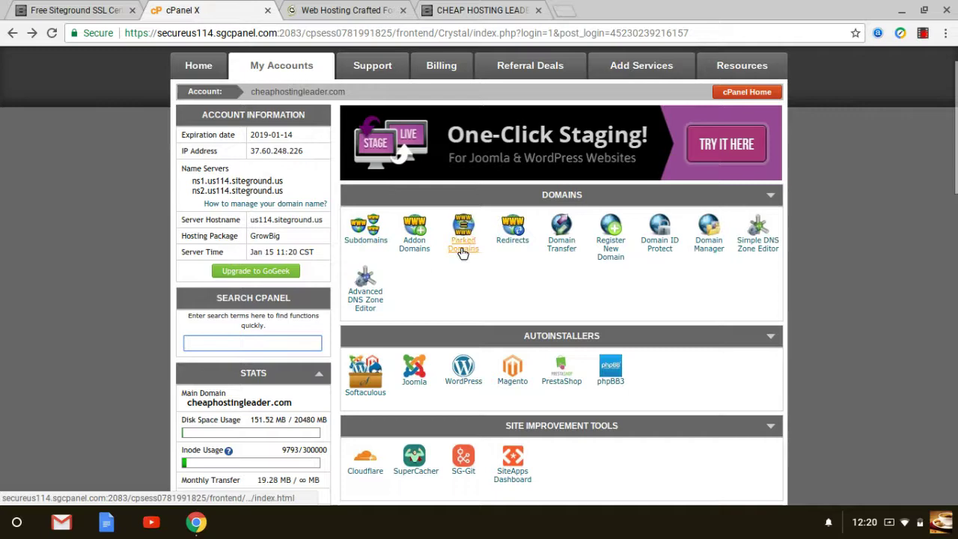
Step: On Redirects, keep Permanent (301) for All Public Domains and enter path cheaphostingleader.com
left_click(513, 240)
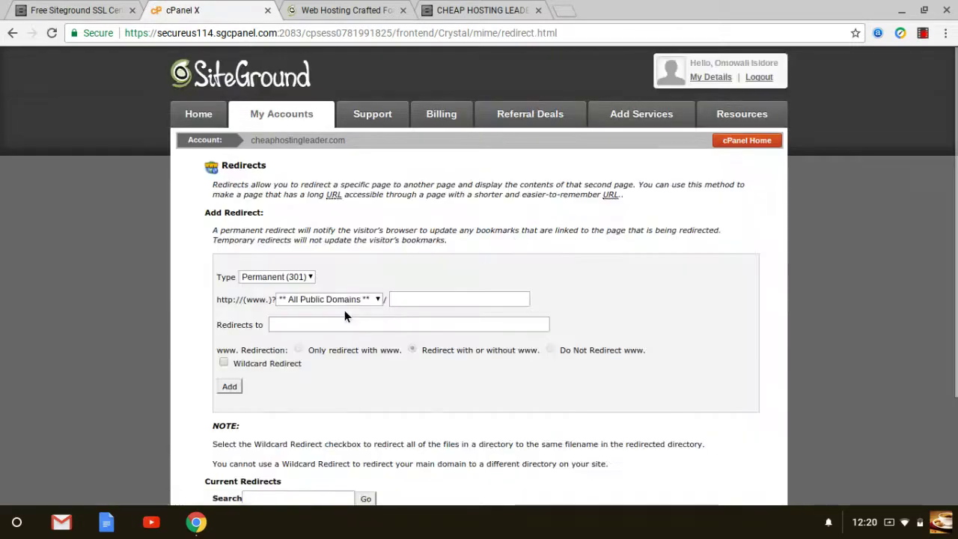
scroll(384, 269, "down", 1)
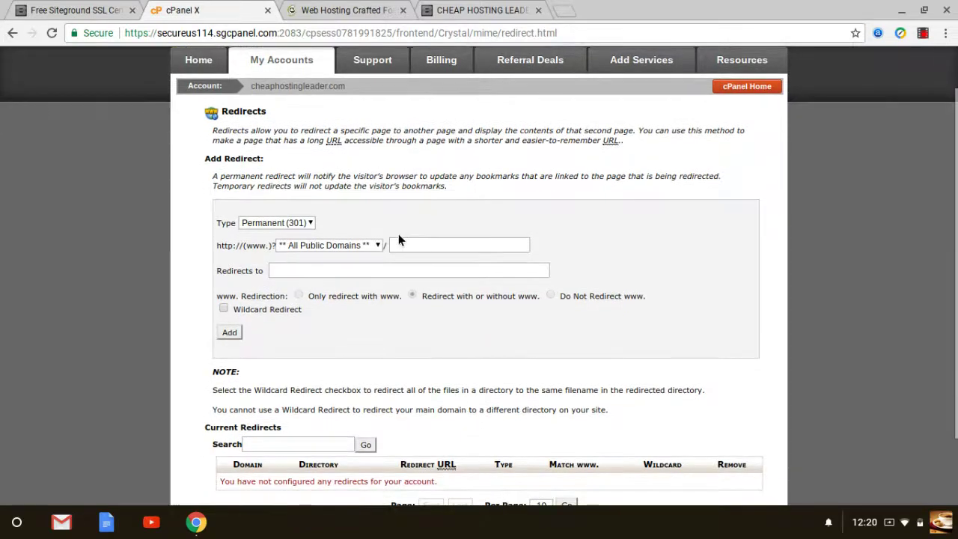
scroll(398, 239, "up", 1)
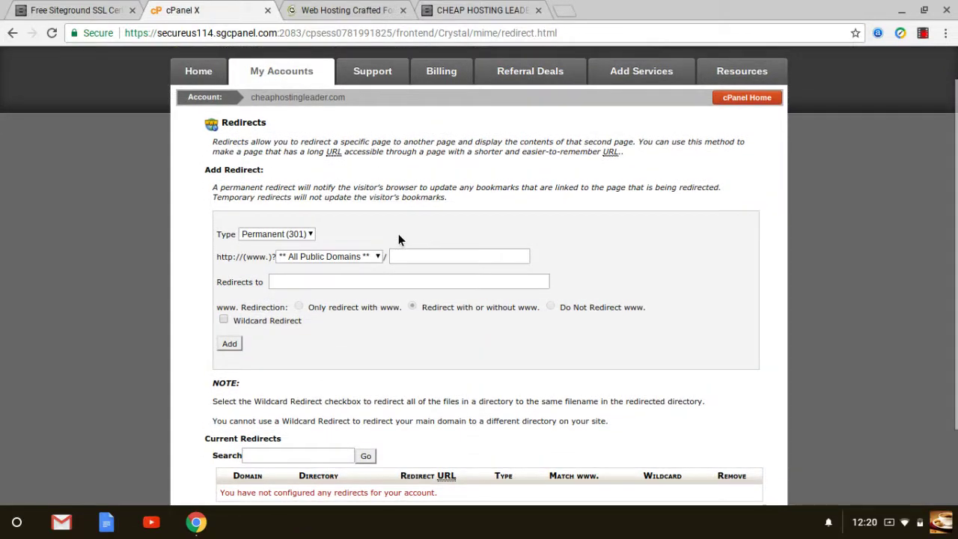
left_click(302, 233)
left_click(302, 234)
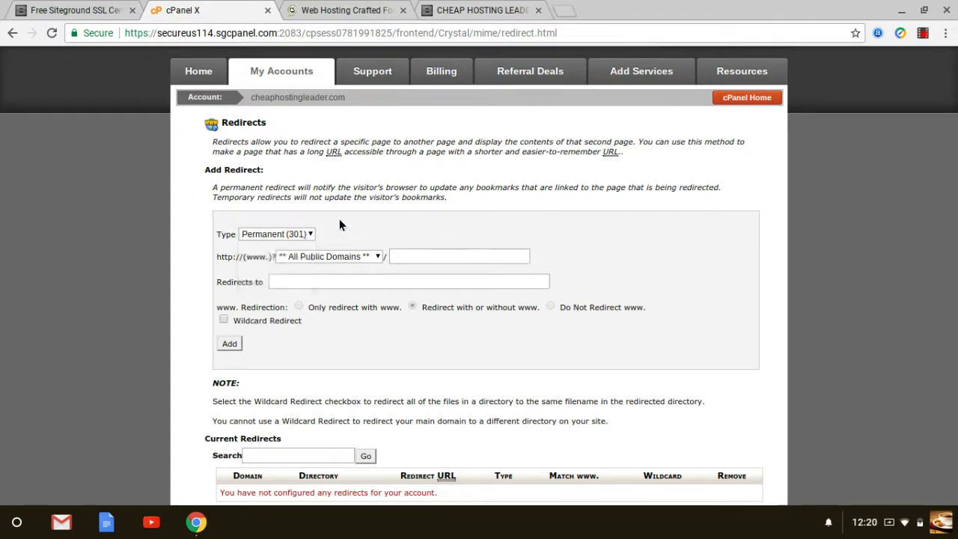
left_click(397, 256)
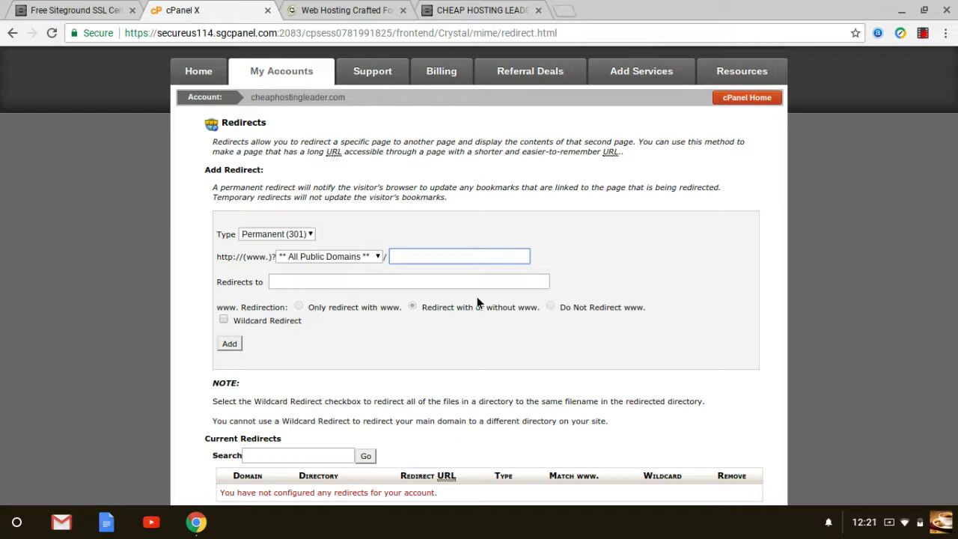
left_click(394, 281)
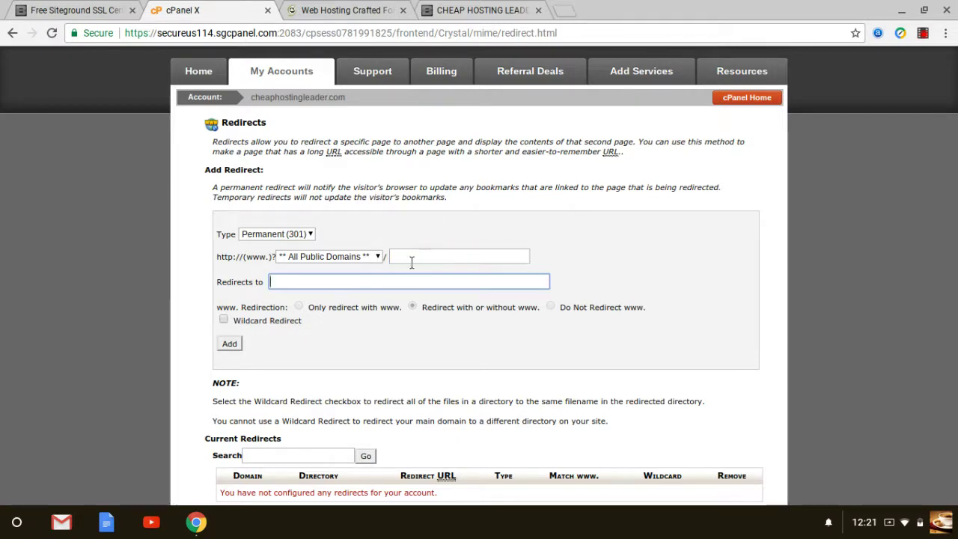
left_click(420, 256)
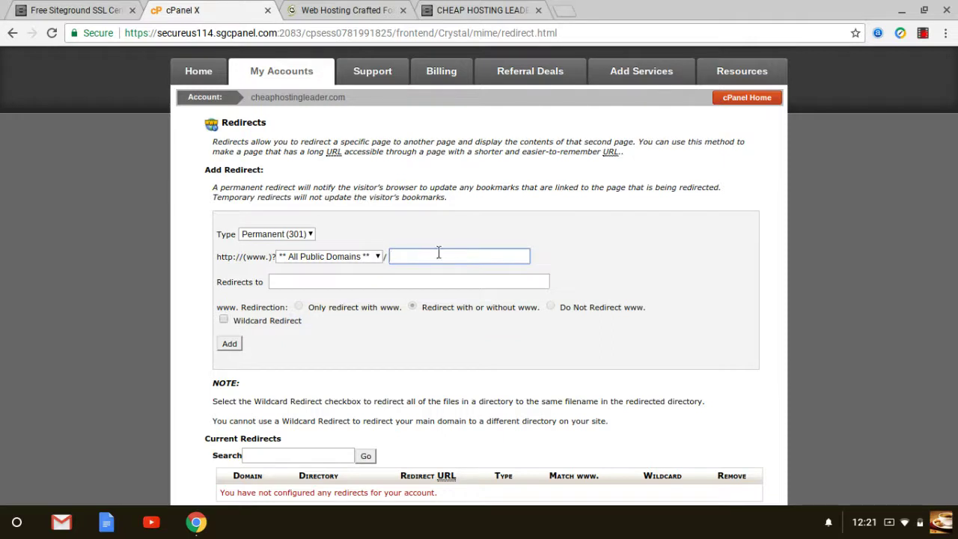
type("cheaphostingleader.com")
left_click(370, 283)
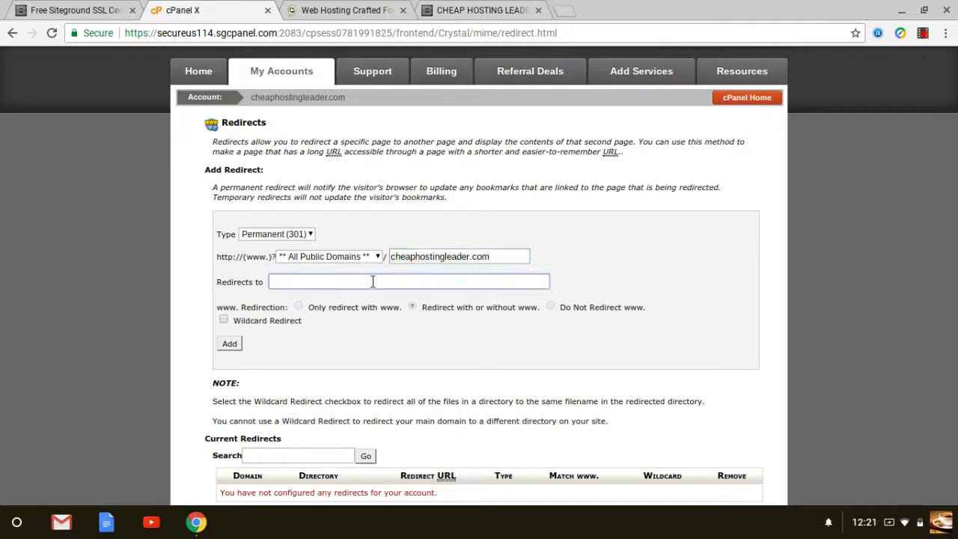
left_click(373, 282)
type("www.site")
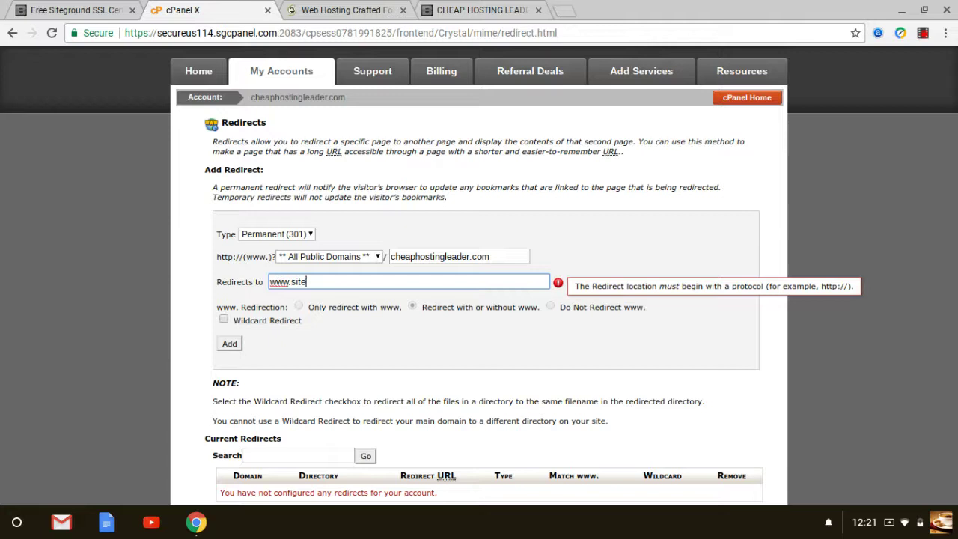
type("demo.com")
left_click(445, 325)
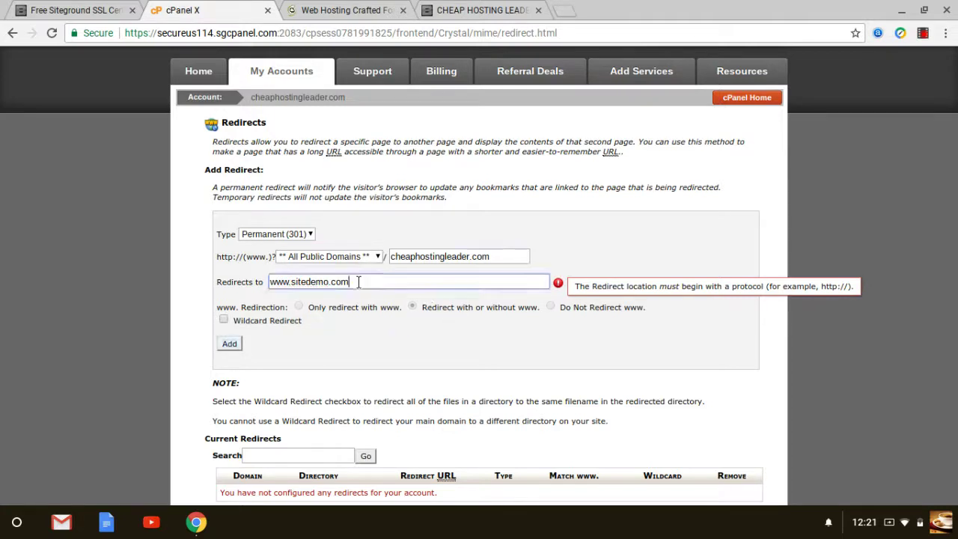
left_click_drag(422, 282, 246, 281)
key("BackSpace")
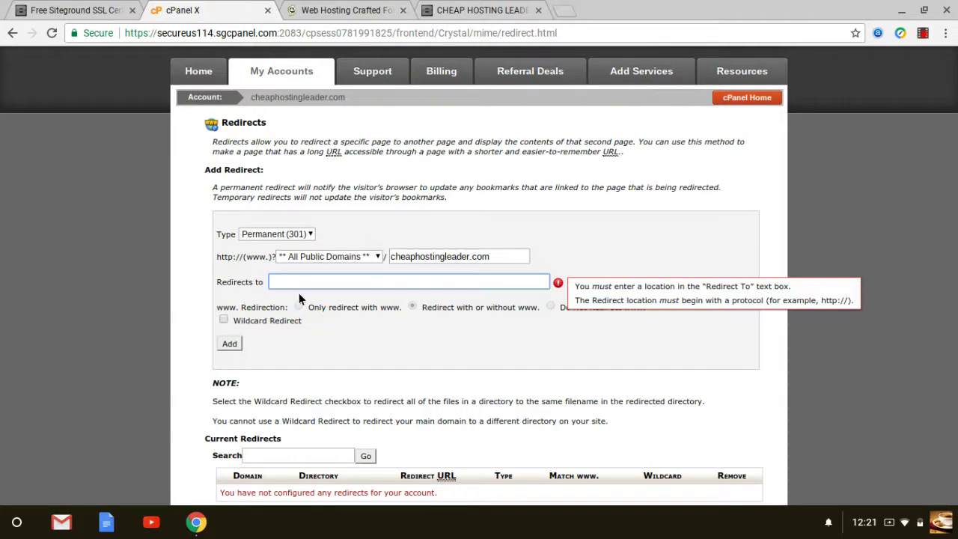
scroll(374, 321, "down", 2)
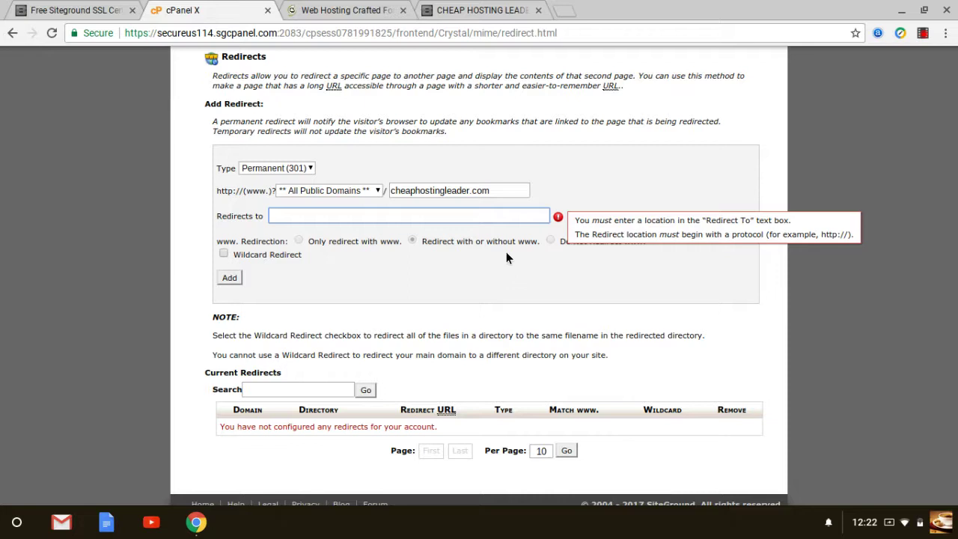
scroll(520, 257, "down", 1)
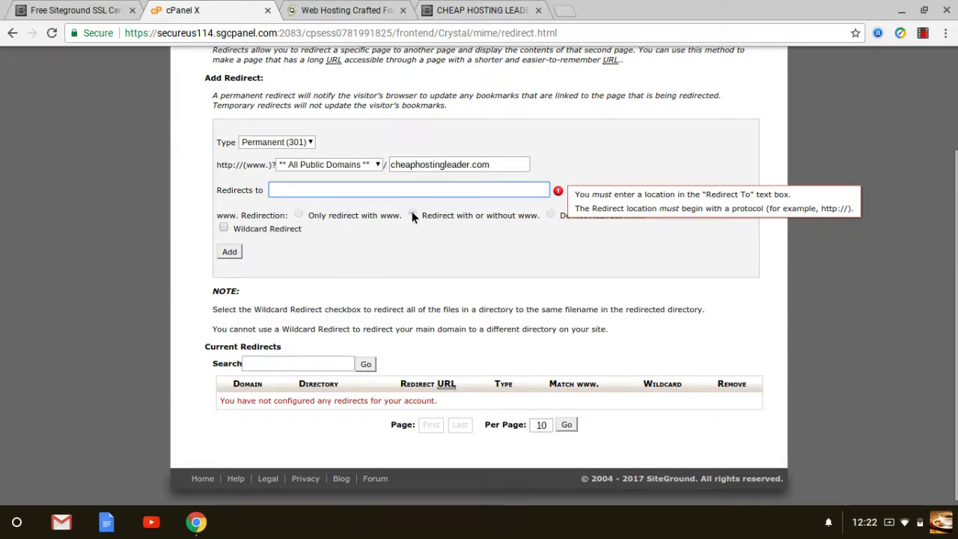
Step: Delete the cheaphostingleader.com source path and highlight the no-redirects-configured message
left_click(470, 239)
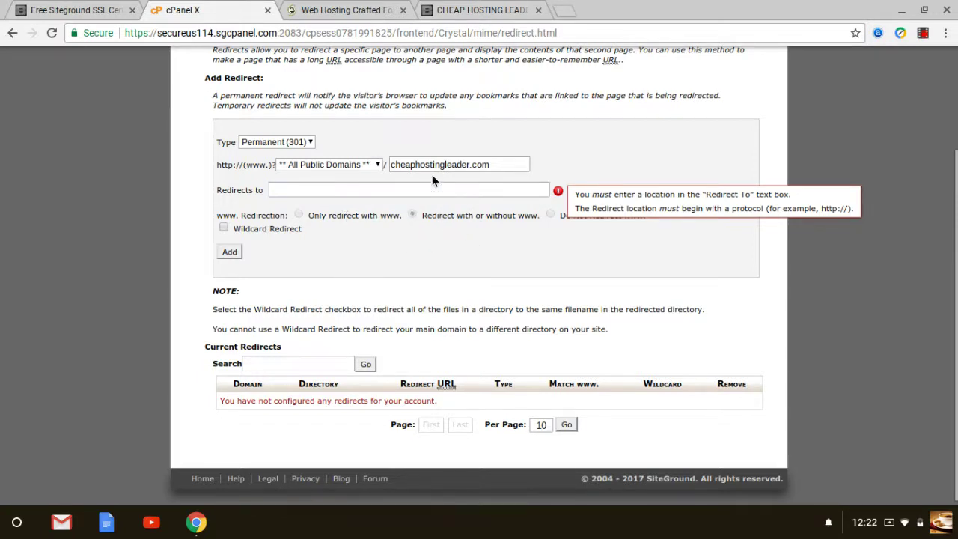
double_click(494, 164)
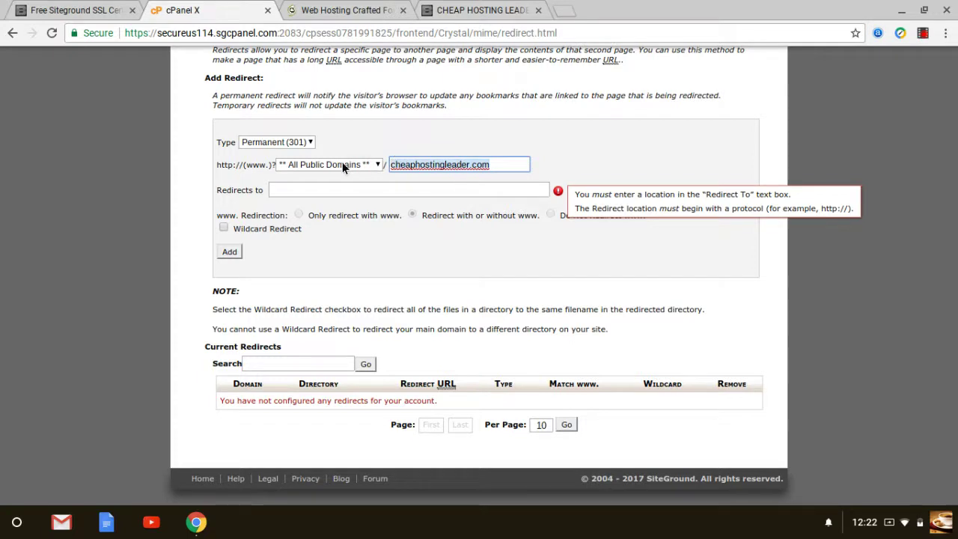
key("BackSpace")
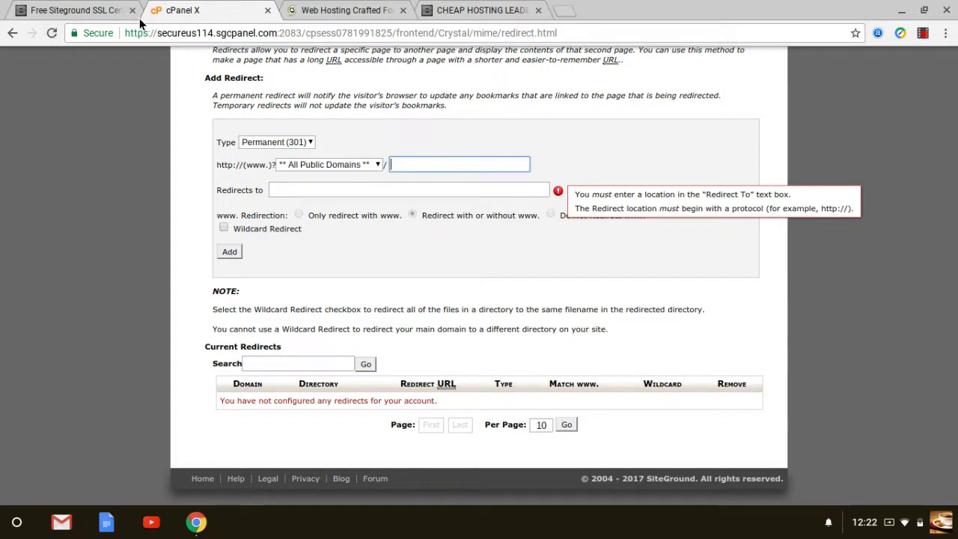
scroll(266, 178, "up", 2)
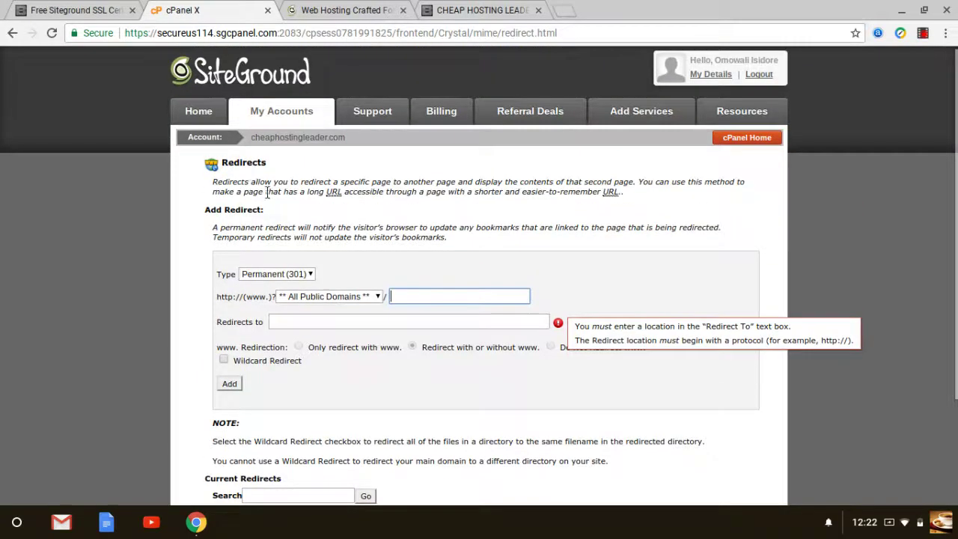
scroll(310, 244, "down", 1)
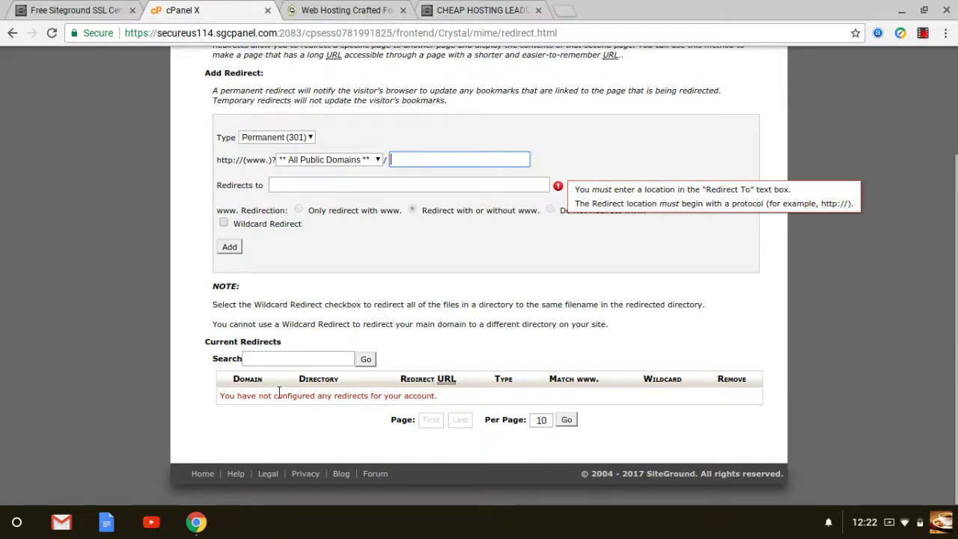
left_click_drag(218, 396, 438, 405)
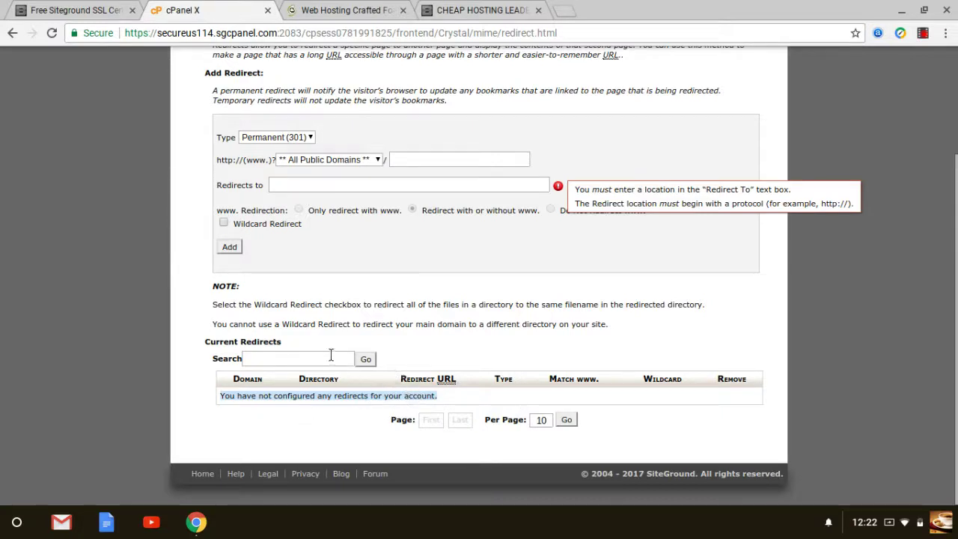
Step: Go back to cPanel home and scroll through the Domains, WordPress, Joomla and Mail sections
left_click(12, 33)
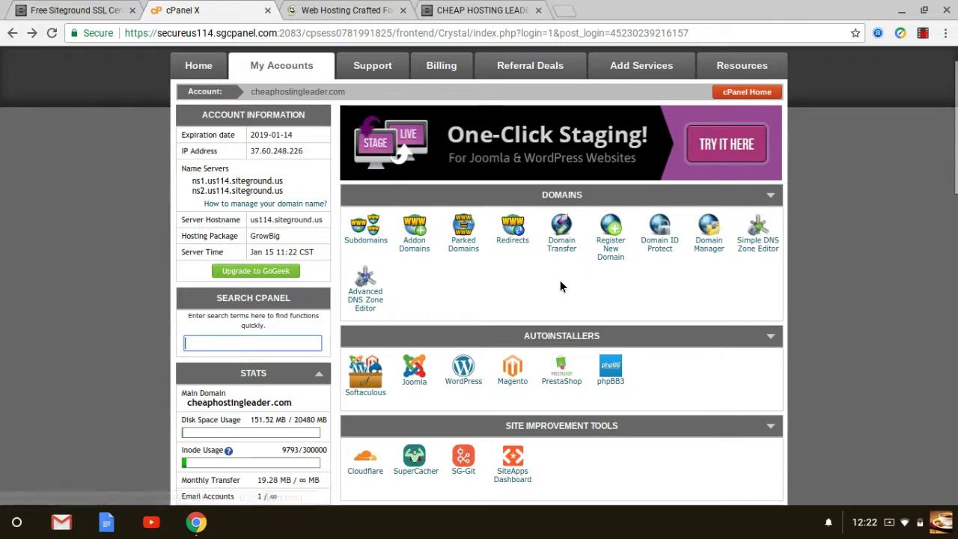
scroll(564, 277, "down", 5)
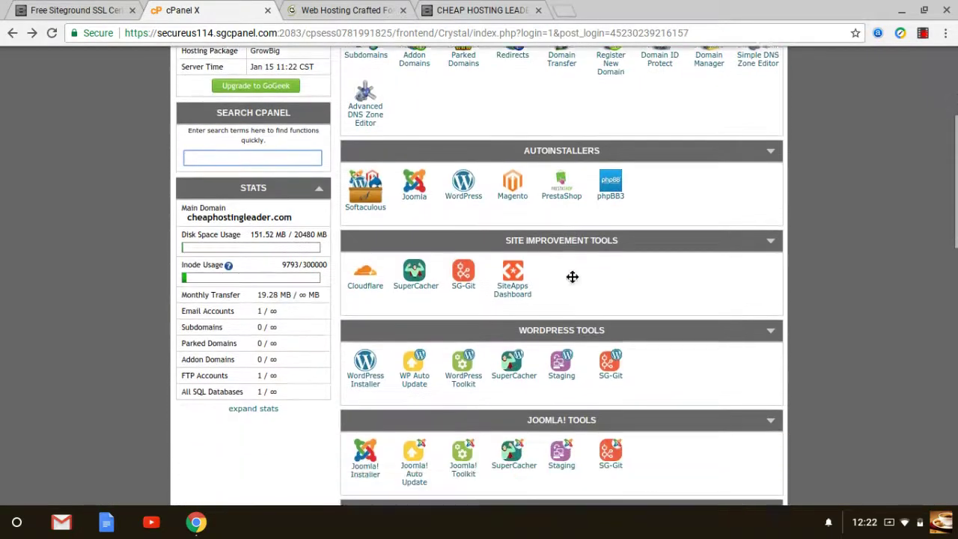
scroll(572, 277, "down", 1)
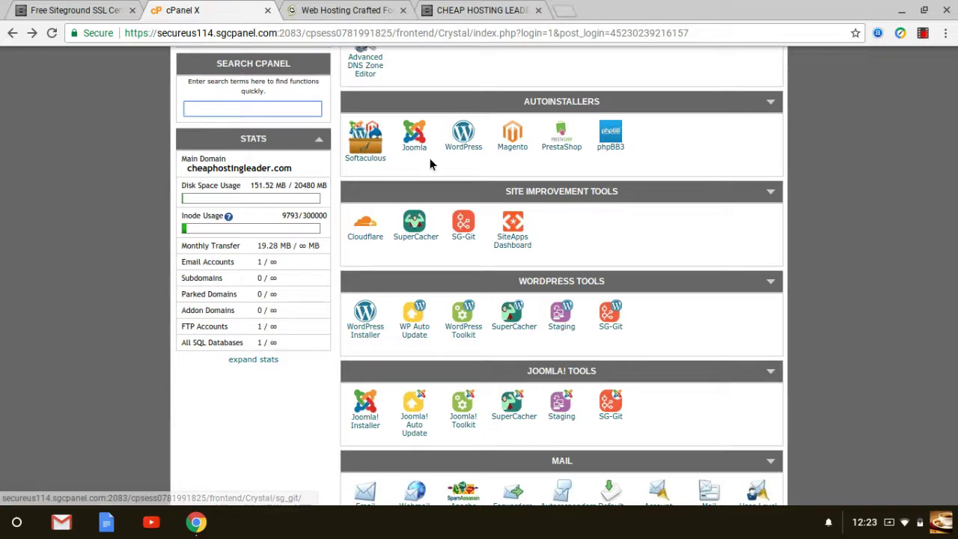
scroll(430, 158, "up", 3)
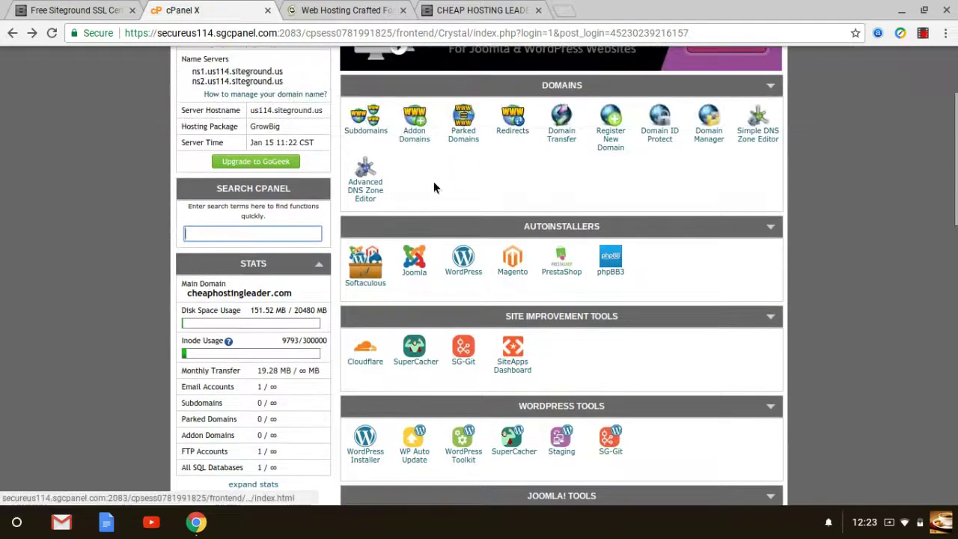
scroll(457, 191, "down", 2)
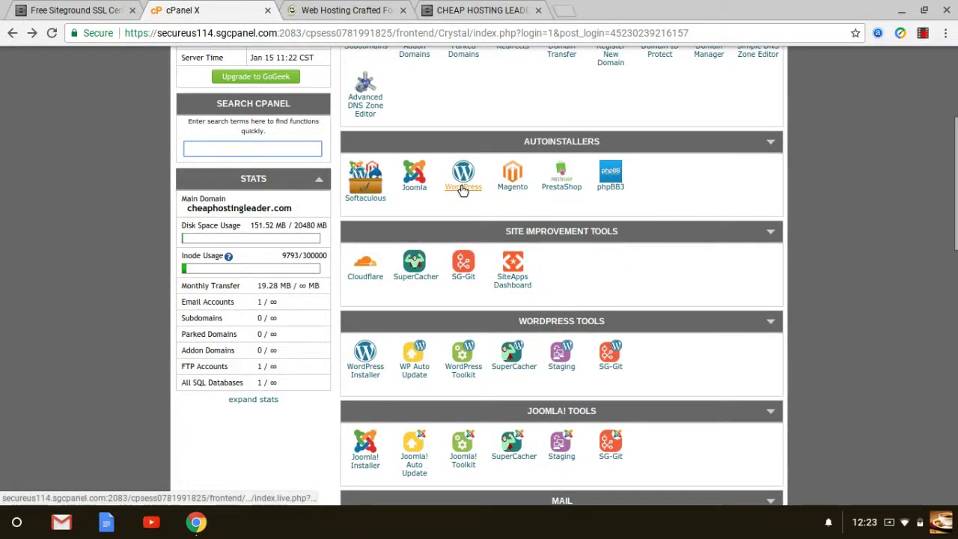
scroll(461, 193, "down", 2)
scroll(463, 191, "down", 2)
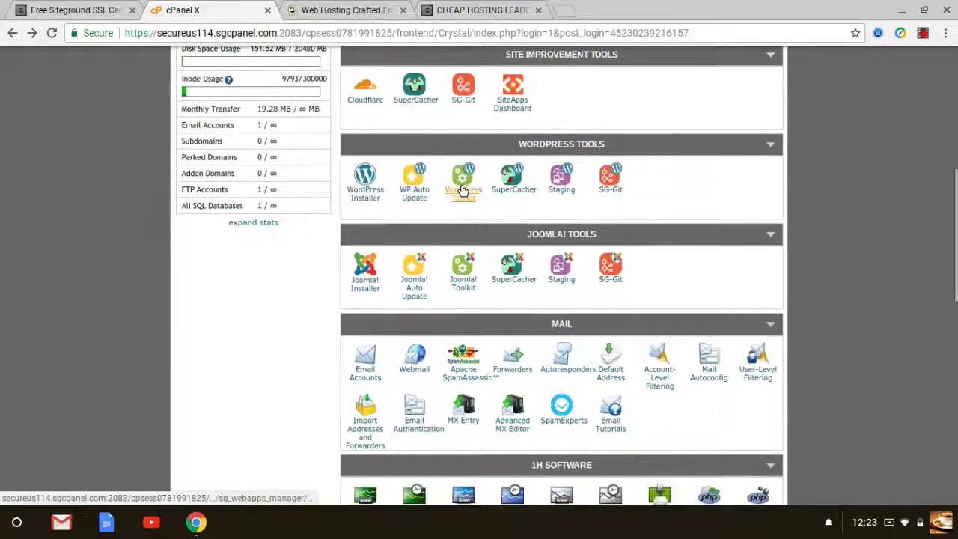
scroll(359, 197, "up", 1)
scroll(420, 173, "up", 1)
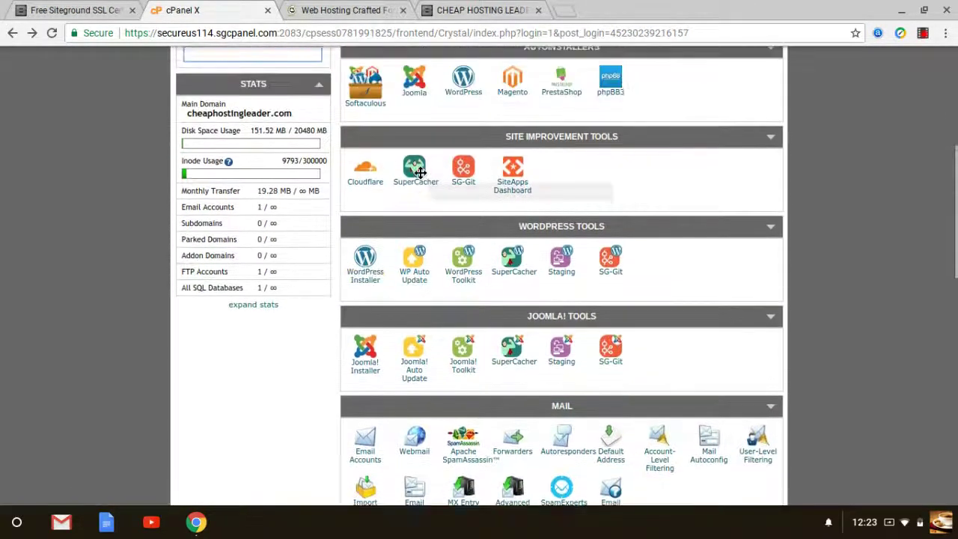
scroll(512, 202, "down", 3)
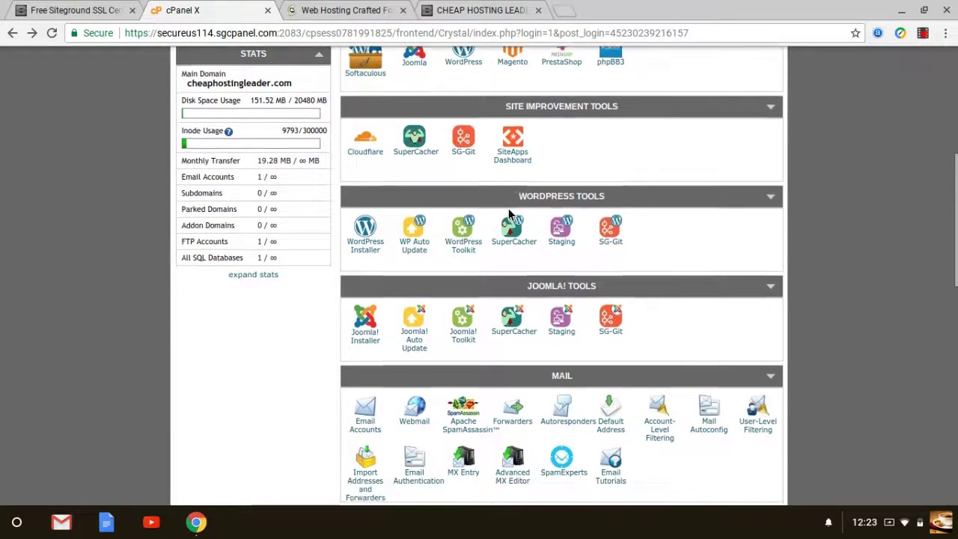
scroll(508, 215, "down", 3)
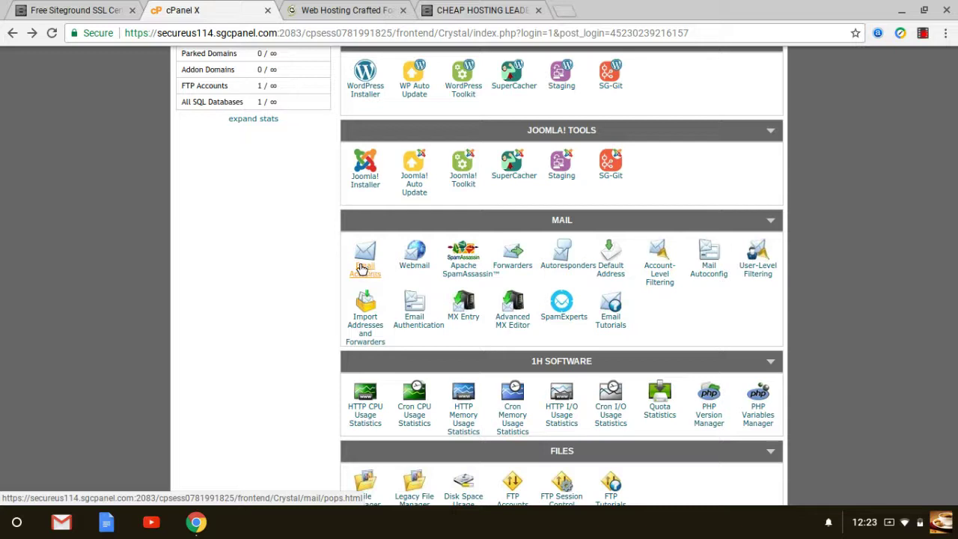
Step: View Email Accounts' new-mailbox password fields and the existing 250 MB mailbox, then go back
left_click(366, 273)
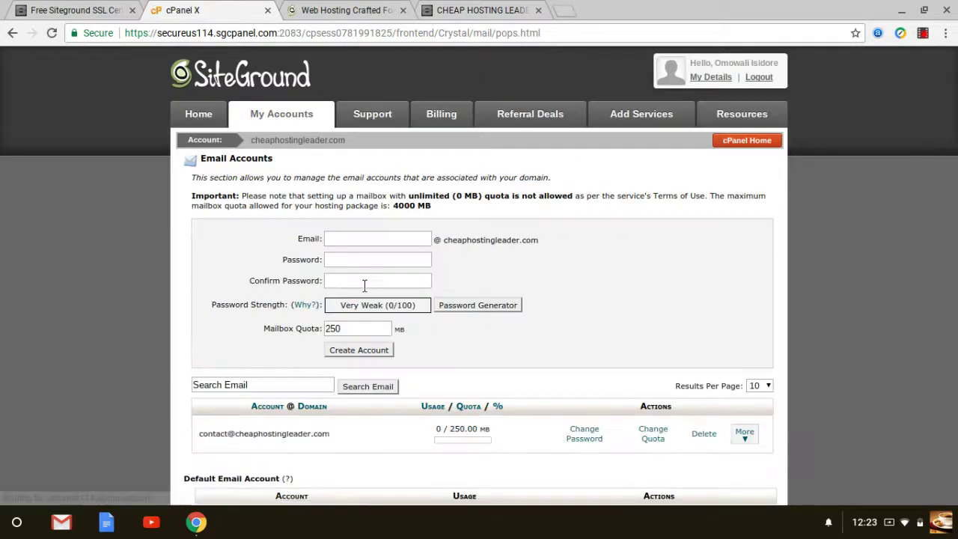
scroll(364, 290, "down", 2)
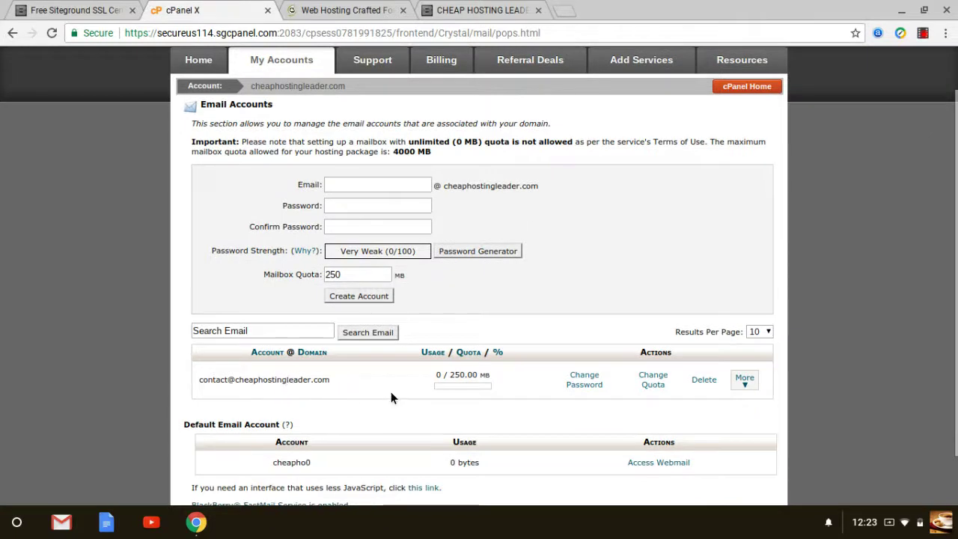
left_click(357, 205)
left_click(350, 229)
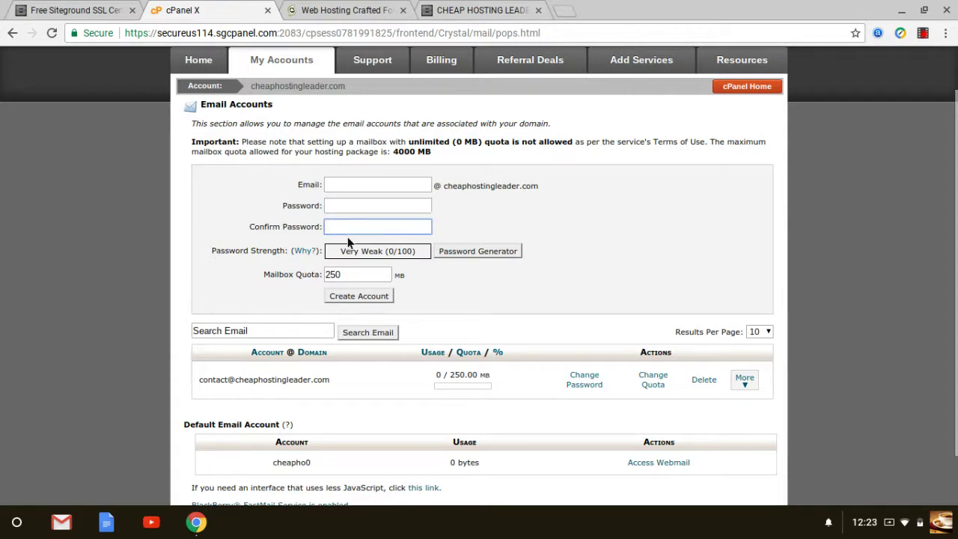
scroll(234, 263, "up", 1)
left_click(10, 34)
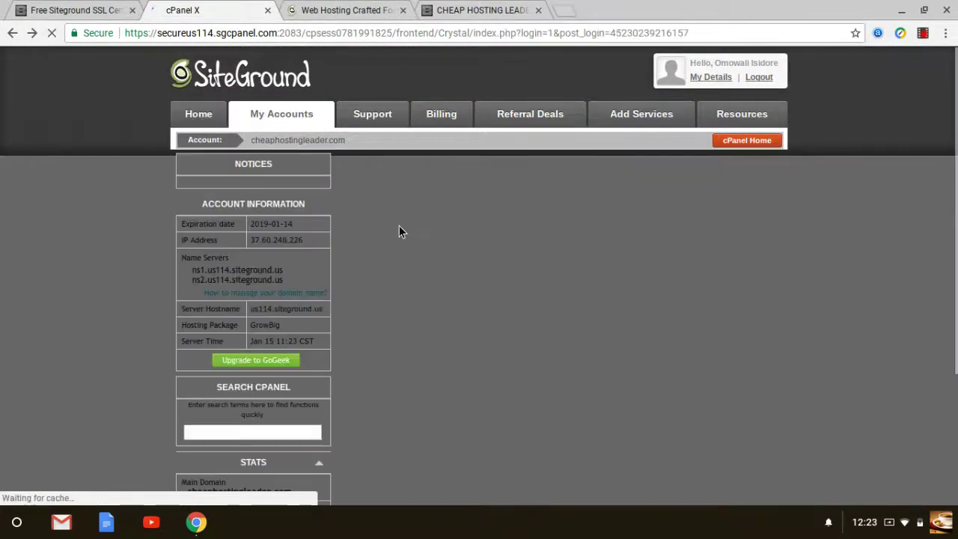
Step: Scroll past Mail, Files and Databases down to the Security and Advanced tools and footer
scroll(603, 295, "down", 4)
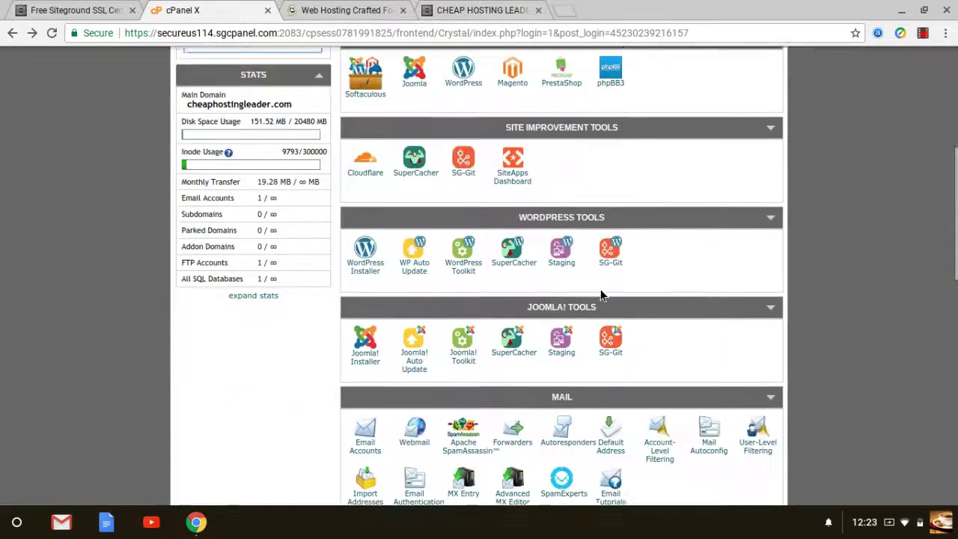
scroll(604, 295, "down", 3)
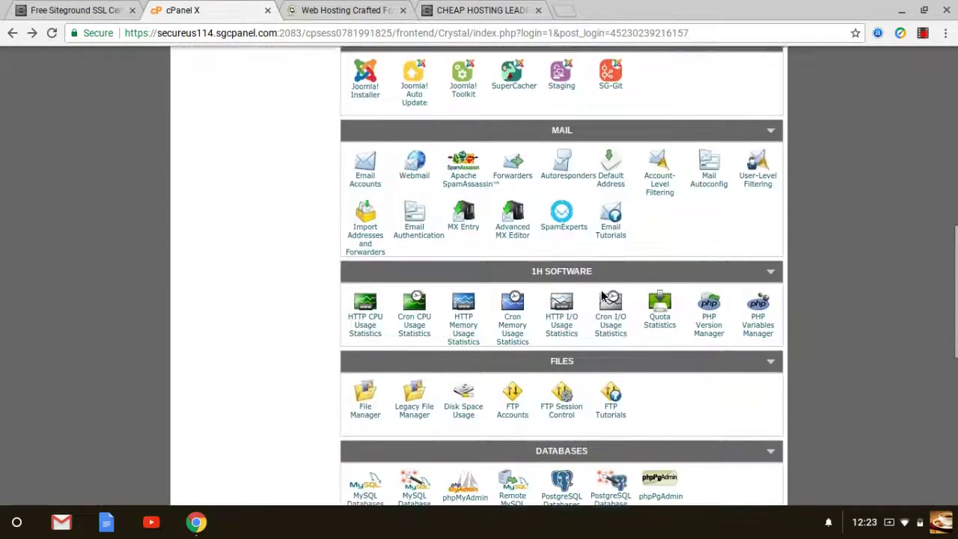
scroll(603, 295, "down", 1)
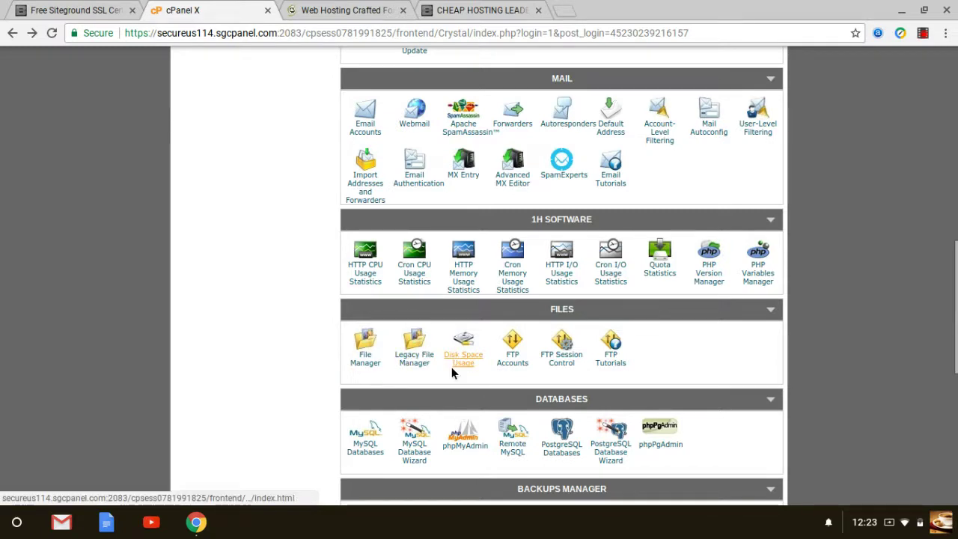
scroll(451, 368, "down", 2)
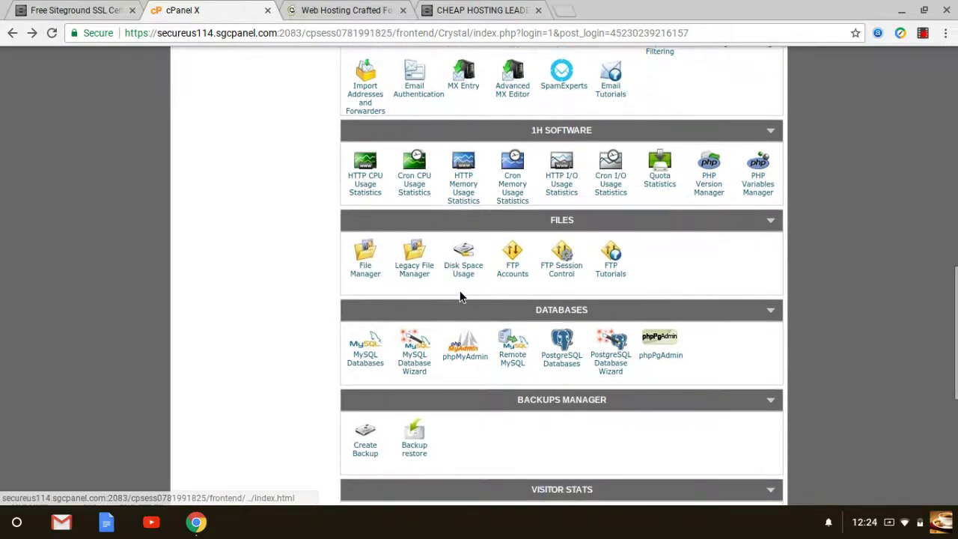
scroll(451, 304, "down", 3)
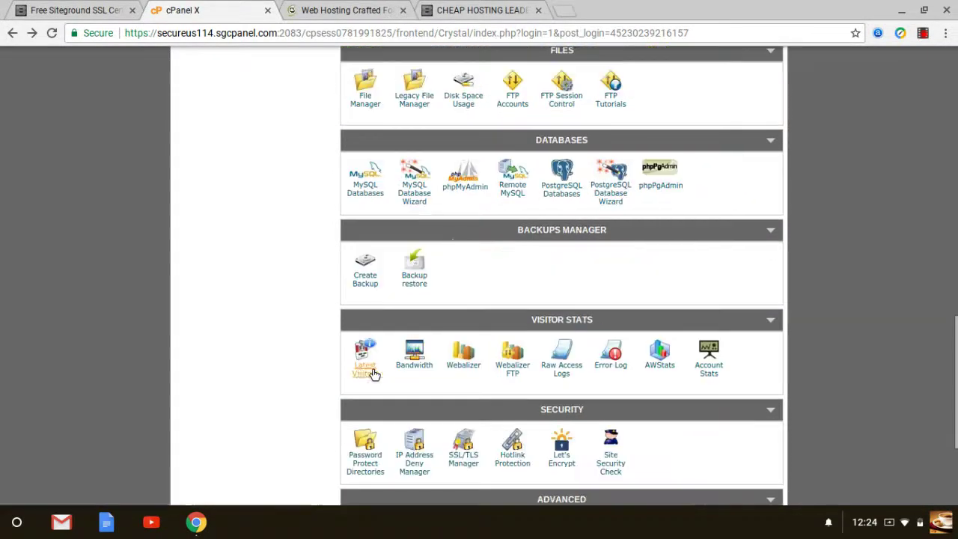
scroll(427, 372, "down", 2)
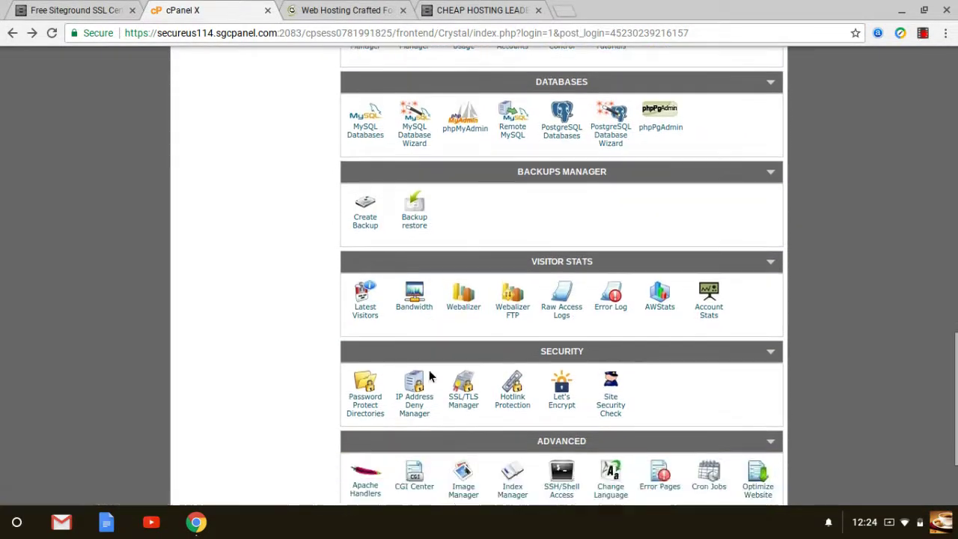
scroll(429, 376, "down", 3)
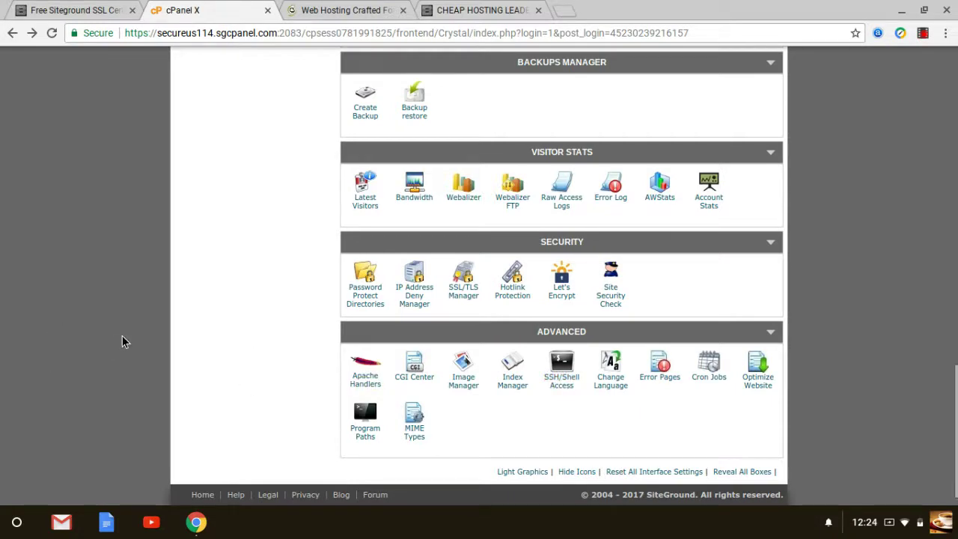
Step: Scroll up to Account Information showing server us114.siteground.us, the GrowBig package and Domains tools
scroll(124, 342, "up", 10)
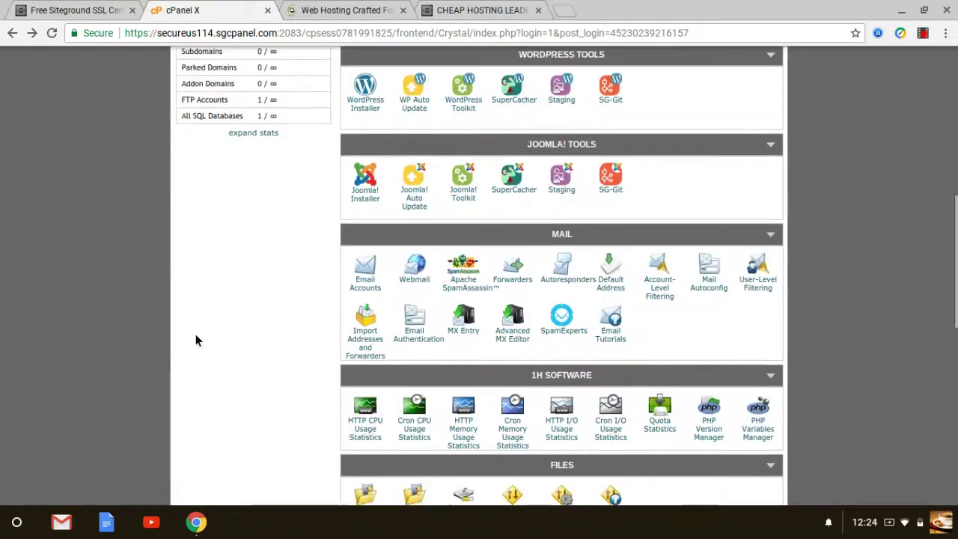
scroll(197, 341, "up", 3)
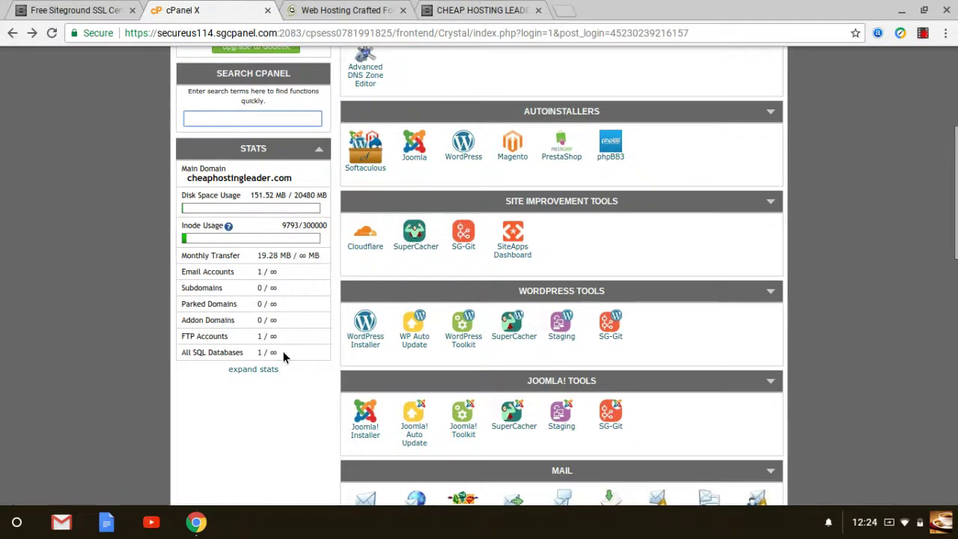
scroll(282, 357, "up", 3)
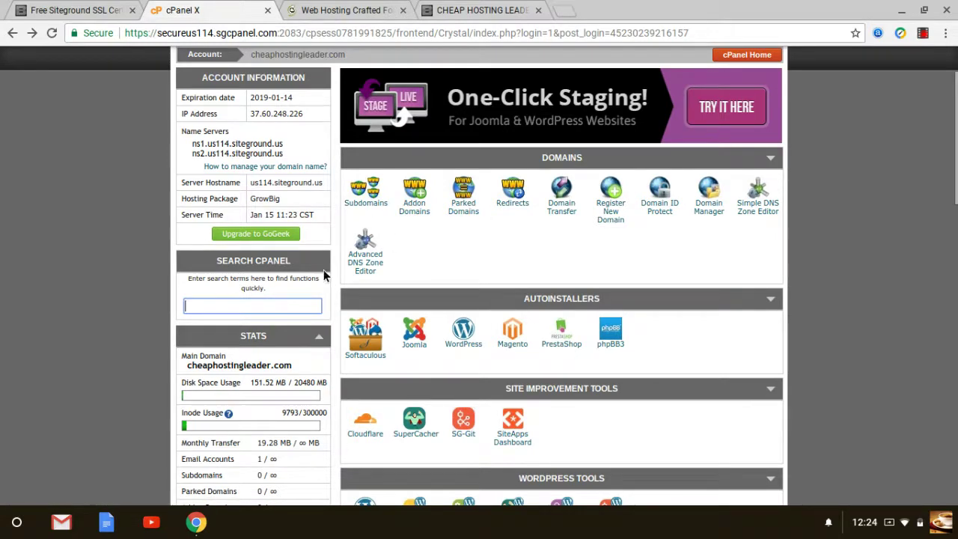
scroll(454, 277, "down", 3)
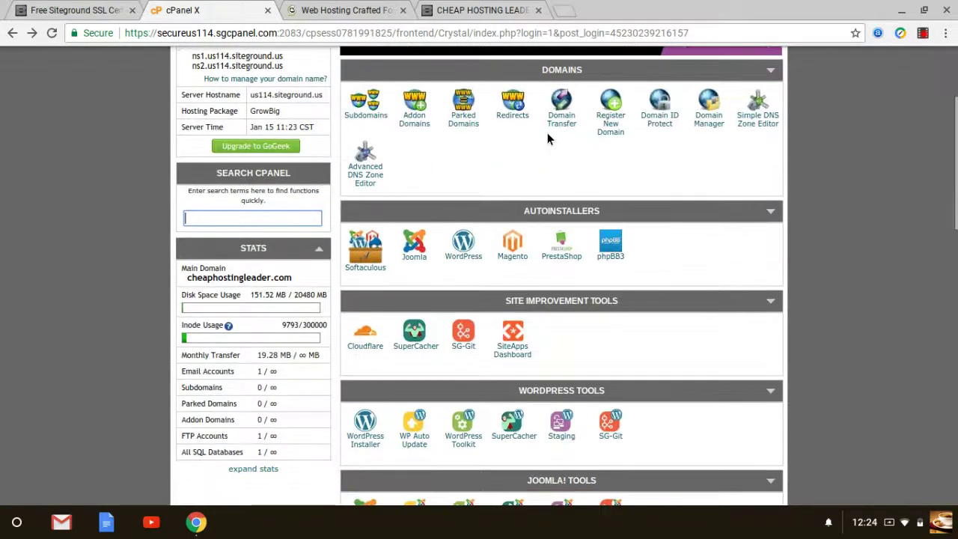
scroll(535, 185, "down", 6)
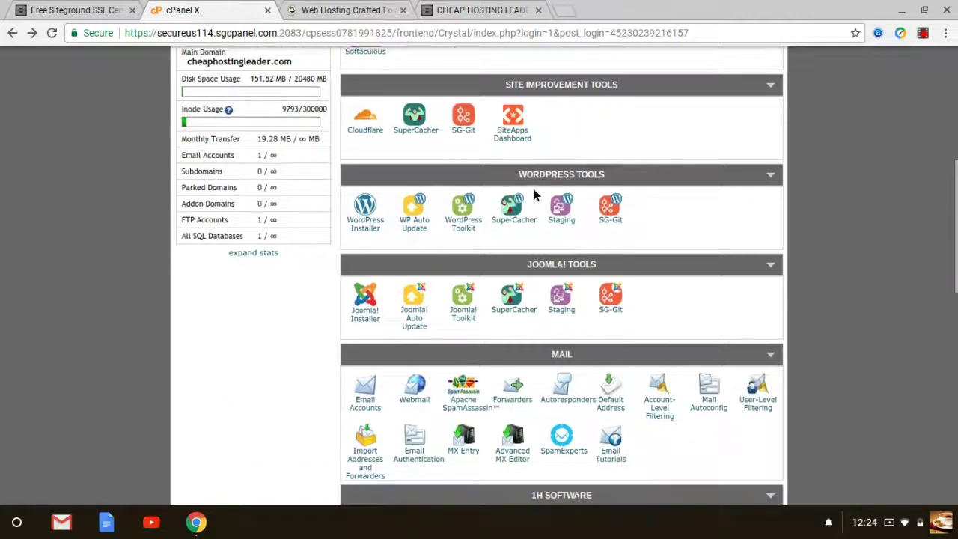
middle_click(531, 191)
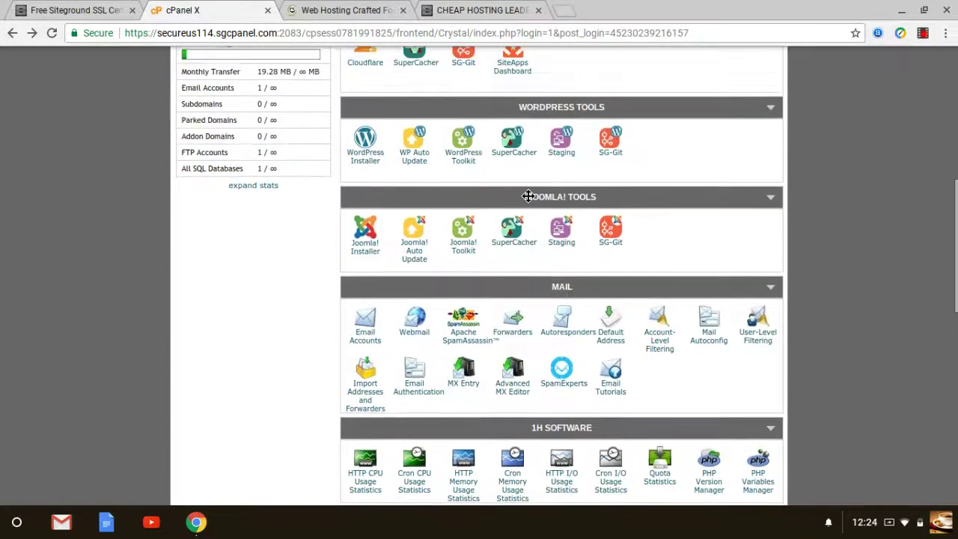
scroll(528, 196, "up", 3)
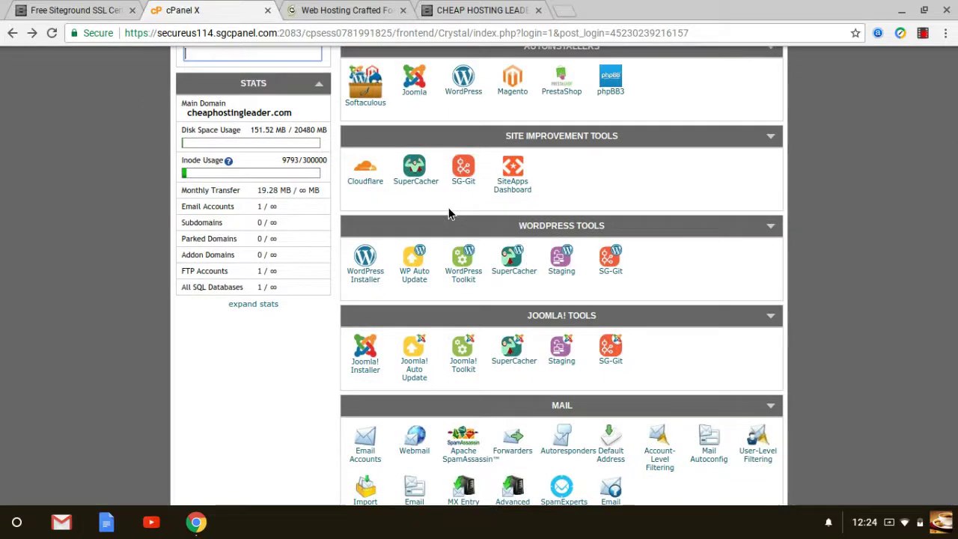
scroll(449, 214, "up", 3)
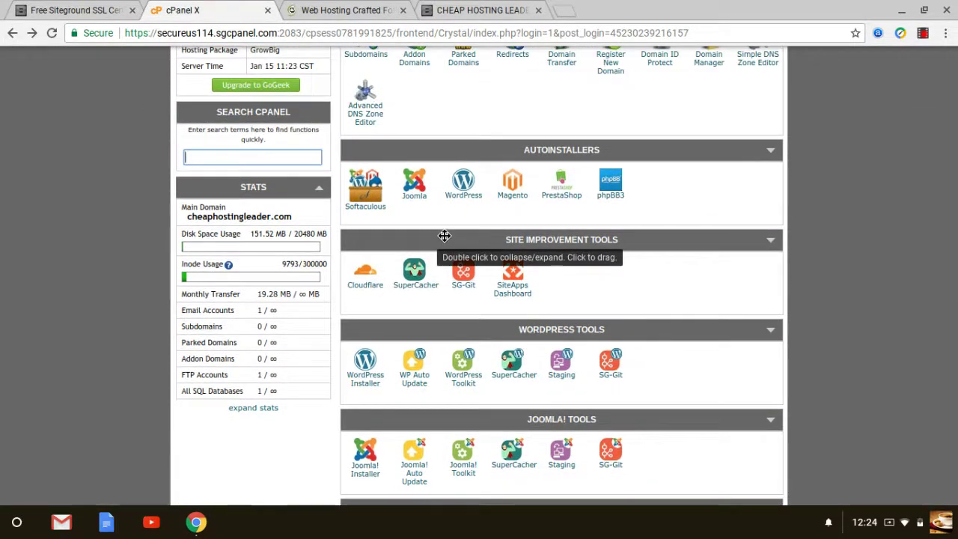
scroll(502, 235, "up", 4)
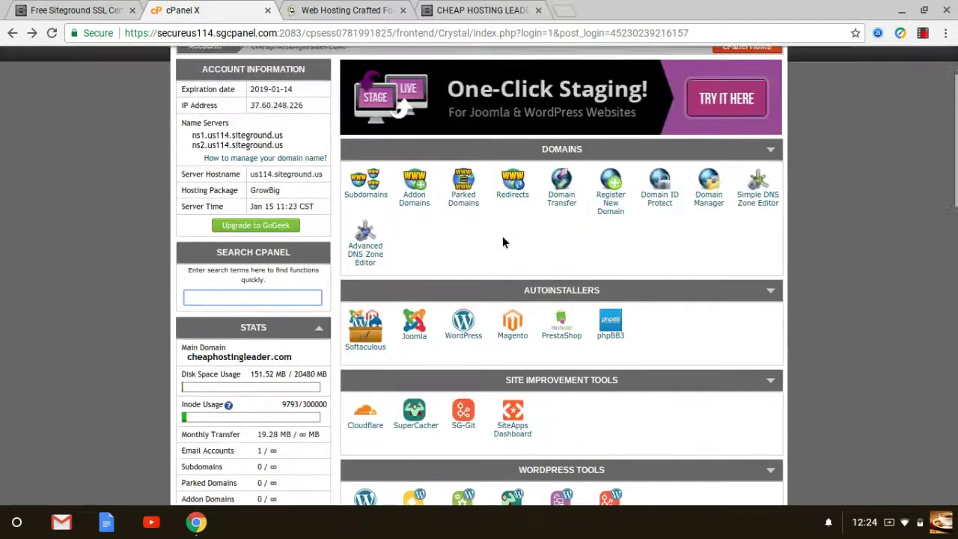
scroll(484, 240, "up", 1)
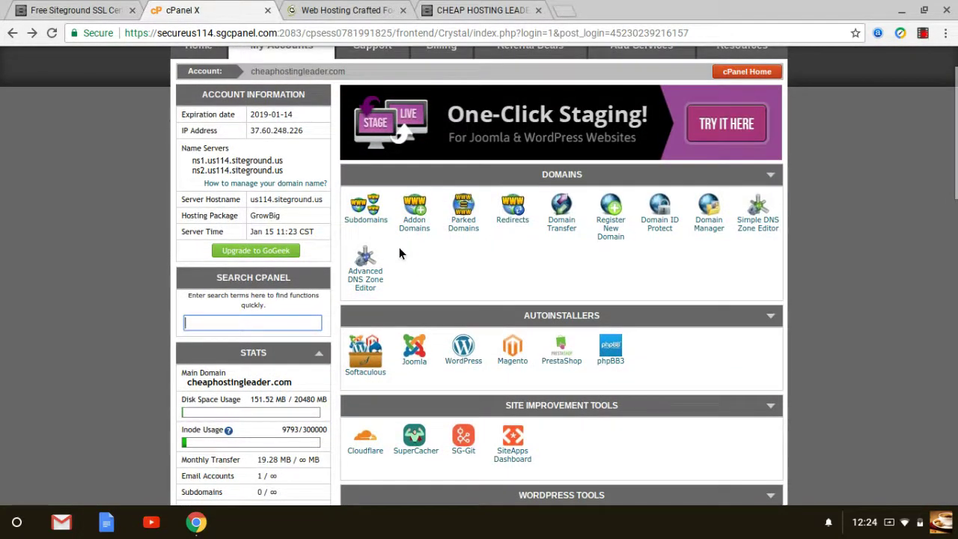
scroll(392, 249, "up", 1)
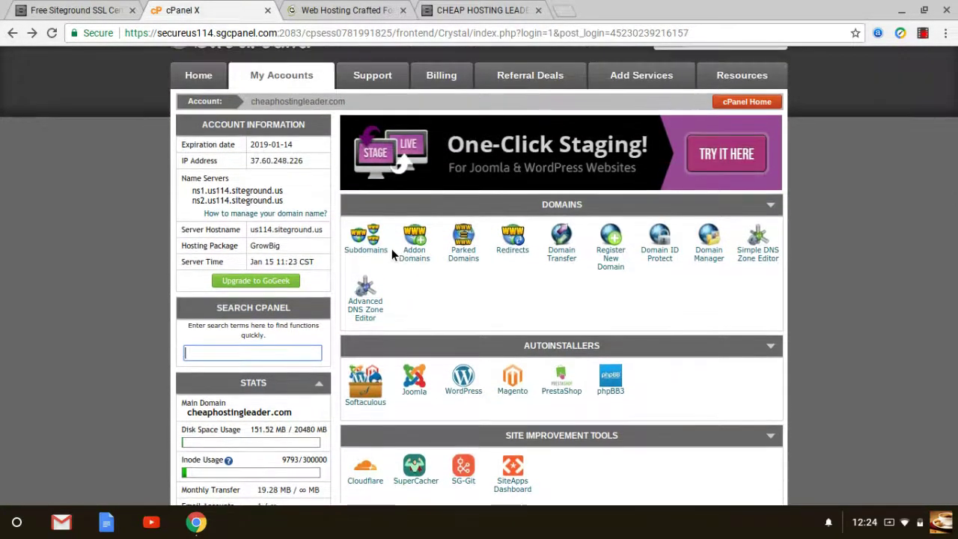
scroll(391, 249, "up", 1)
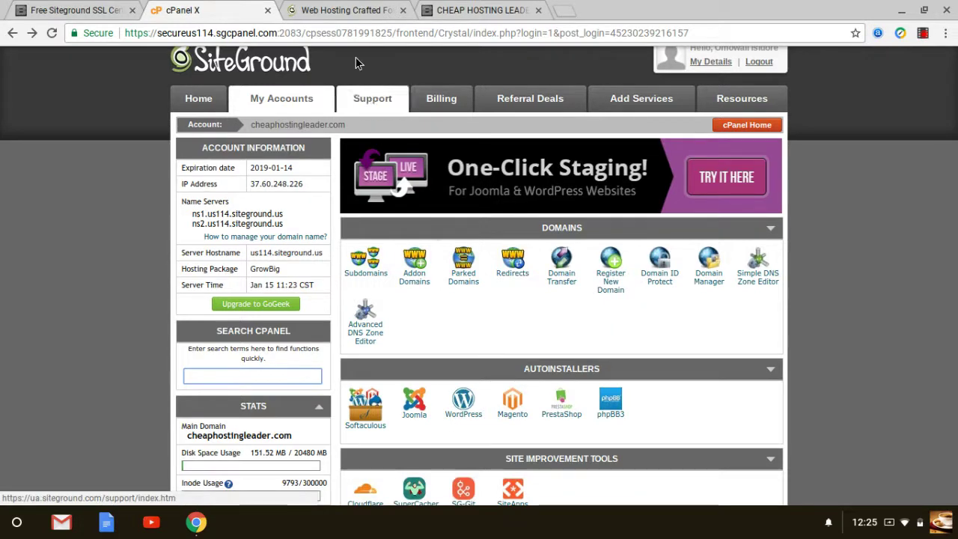
left_click(348, 12)
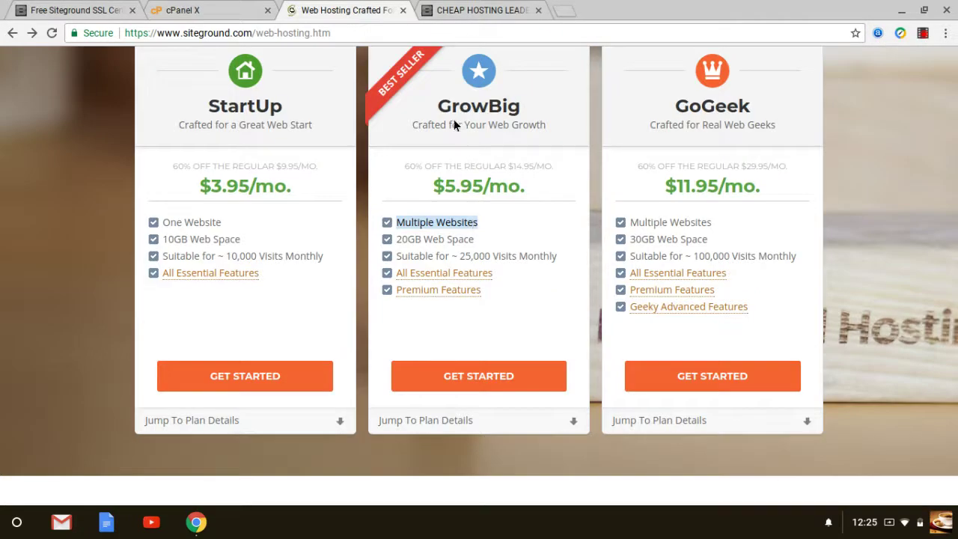
left_click_drag(438, 107, 542, 126)
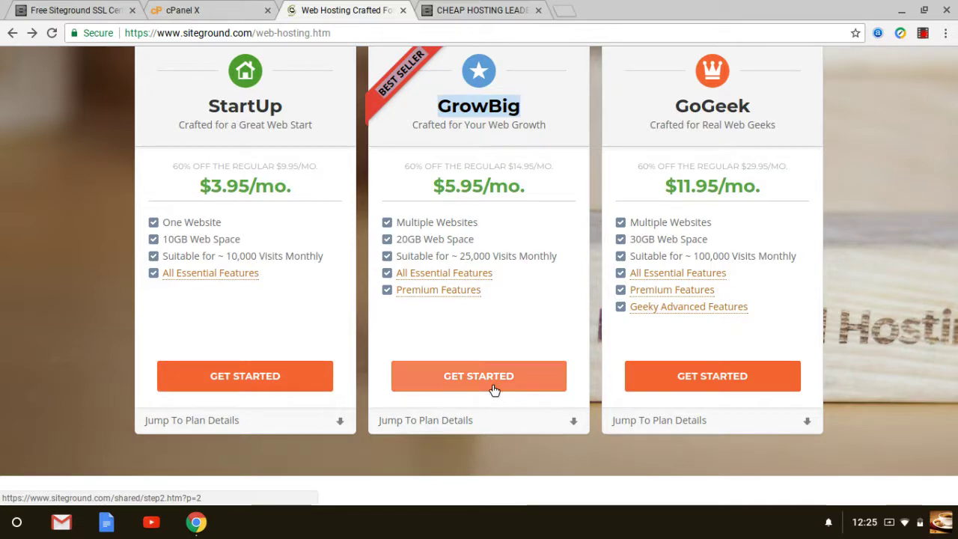
left_click(185, 12)
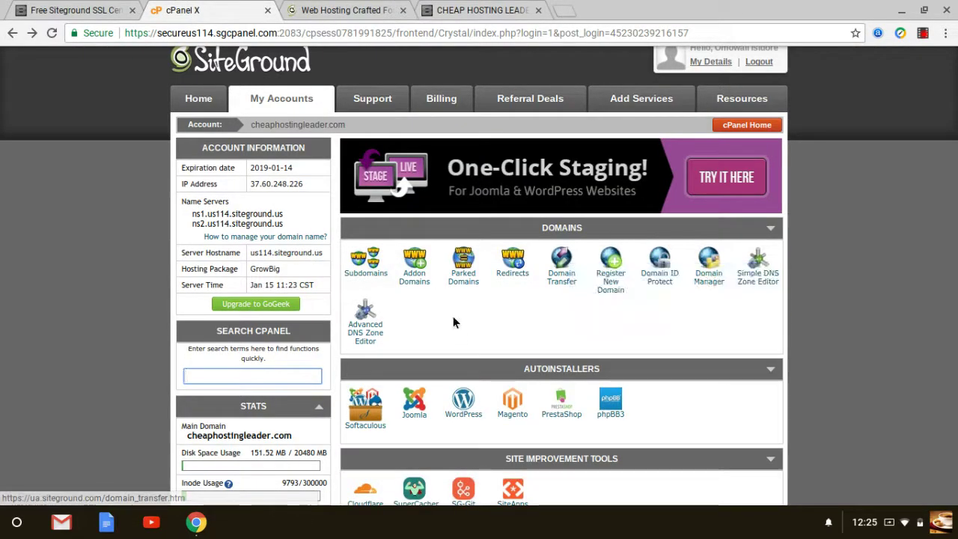
scroll(525, 313, "down", 1)
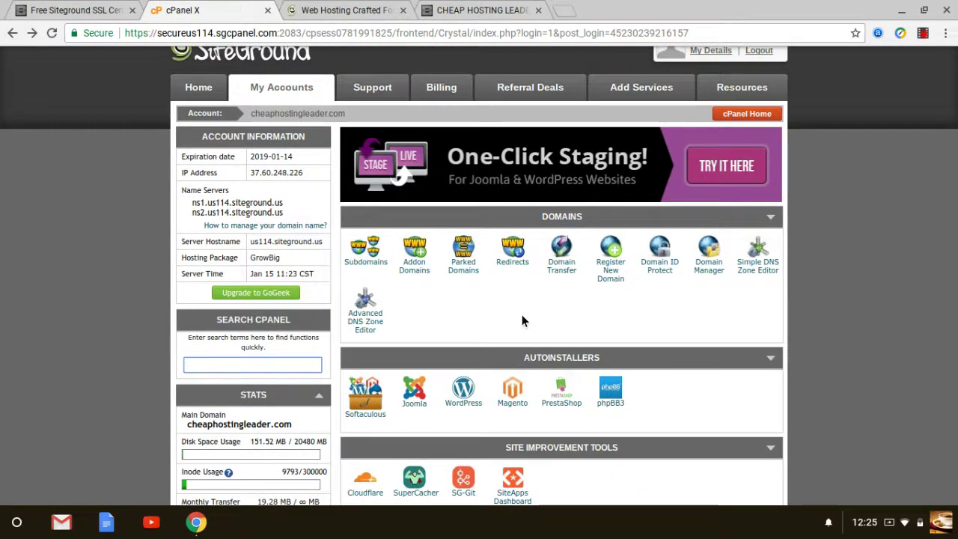
scroll(517, 310, "down", 1)
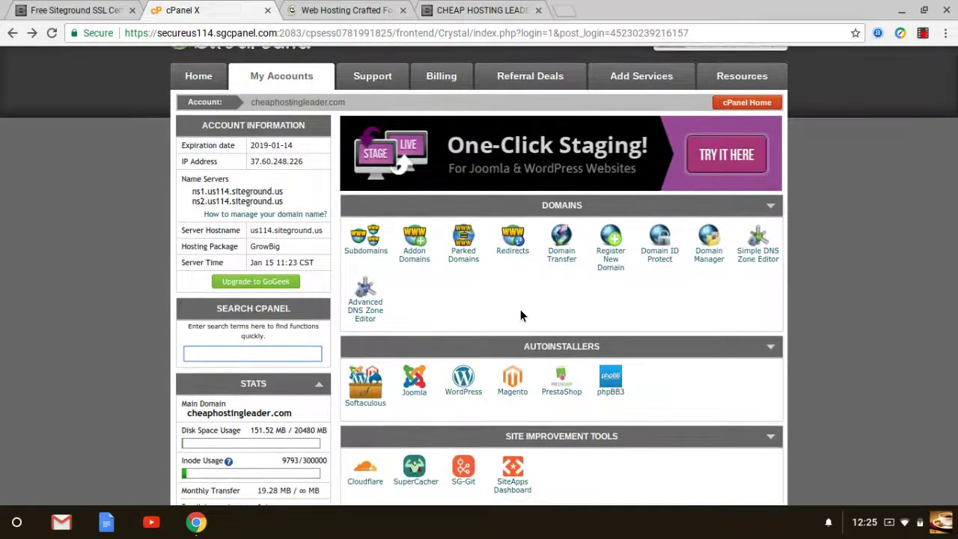